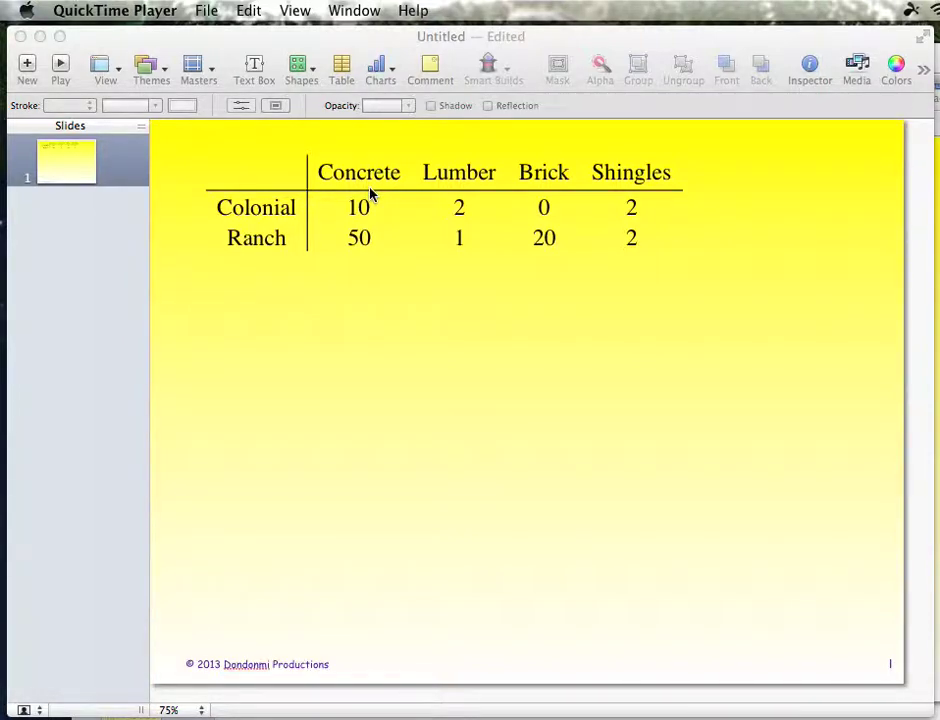
Insert a new MathType equation into the Keynote slide
click(485, 197)
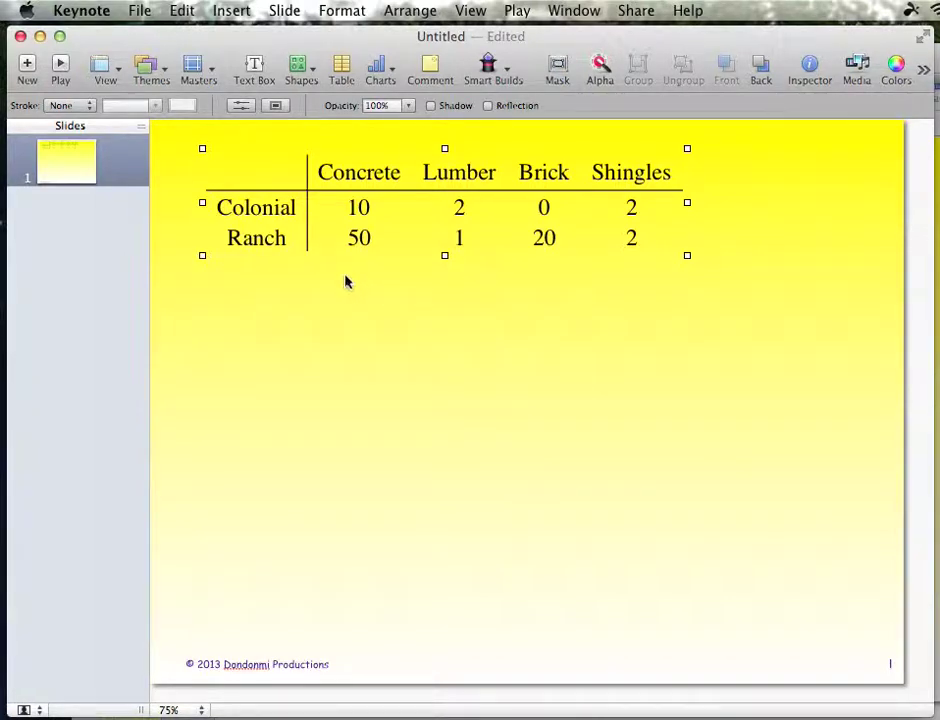
click(499, 376)
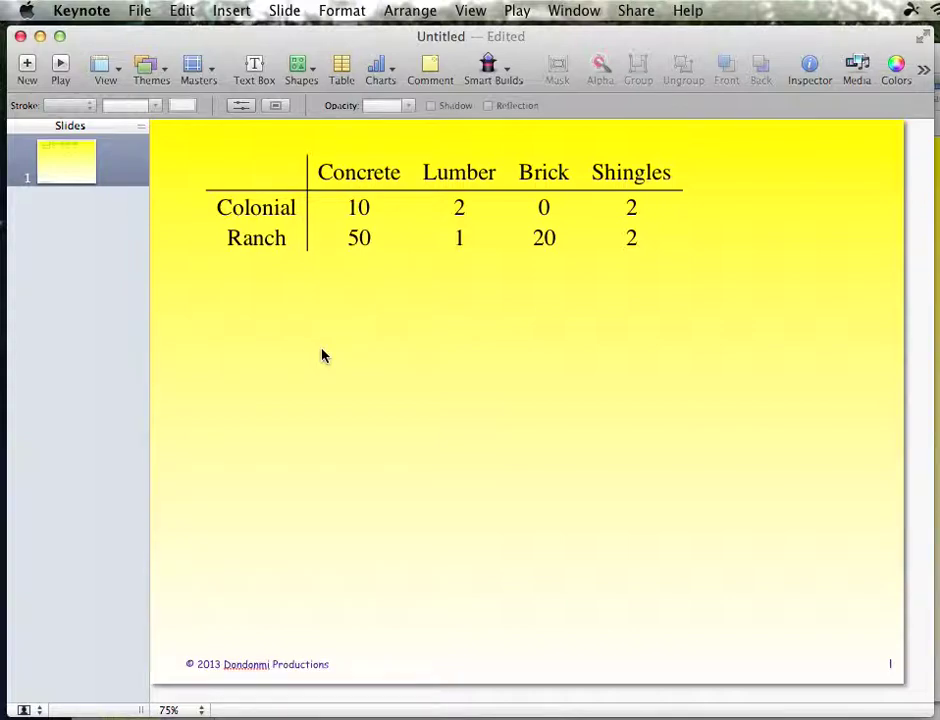
click(230, 11)
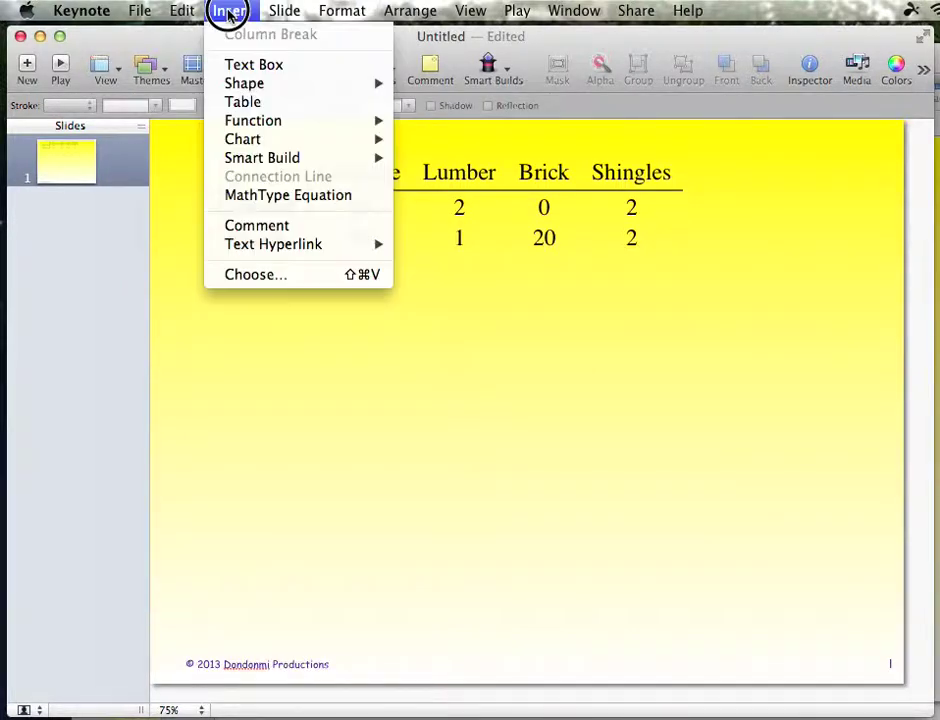
click(247, 197)
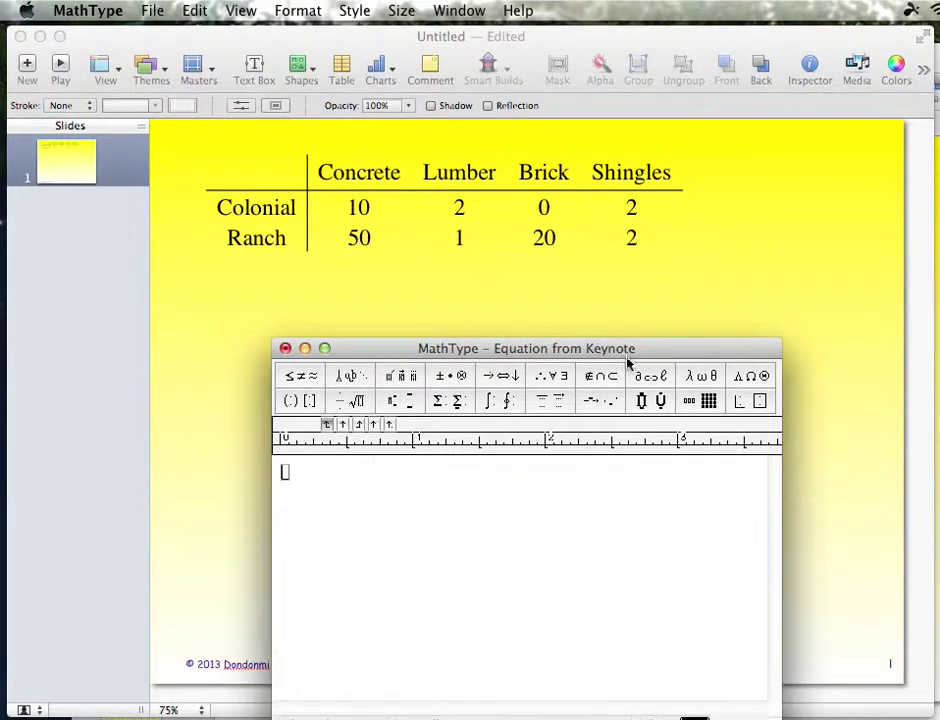
Move the MathType window higher and open the variable-size Matrix dialog, showing 5 rows by 5 columns
drag(578, 350, 620, 291)
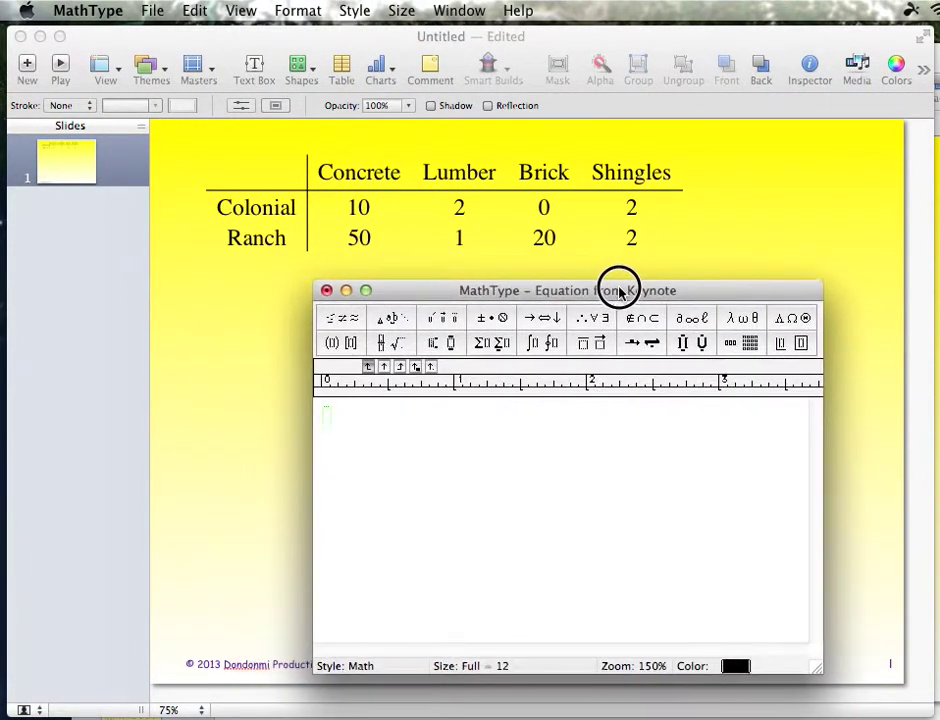
click(750, 345)
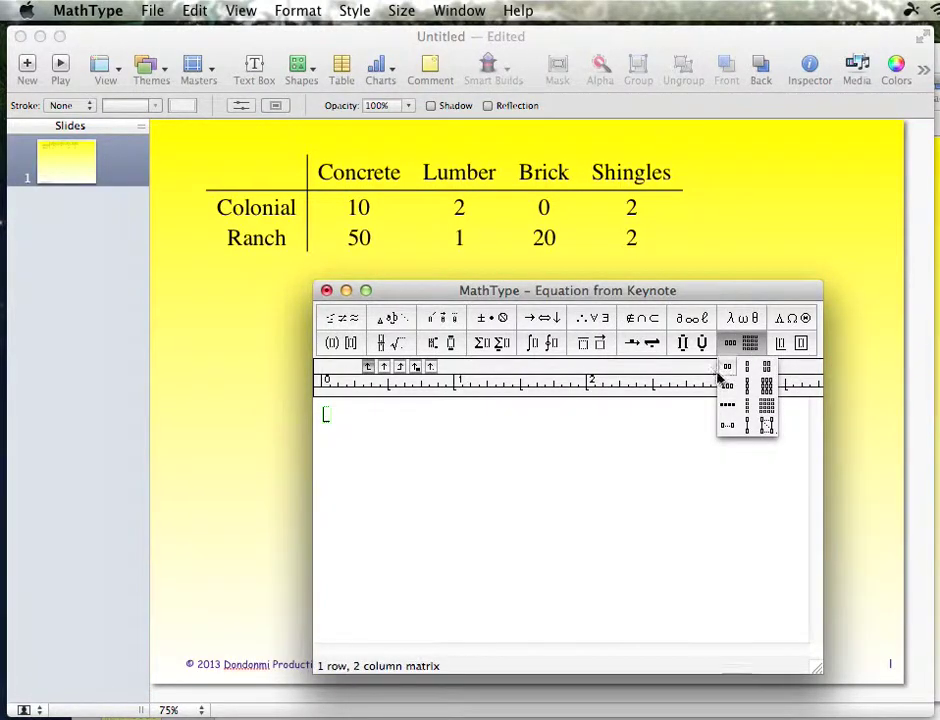
click(767, 428)
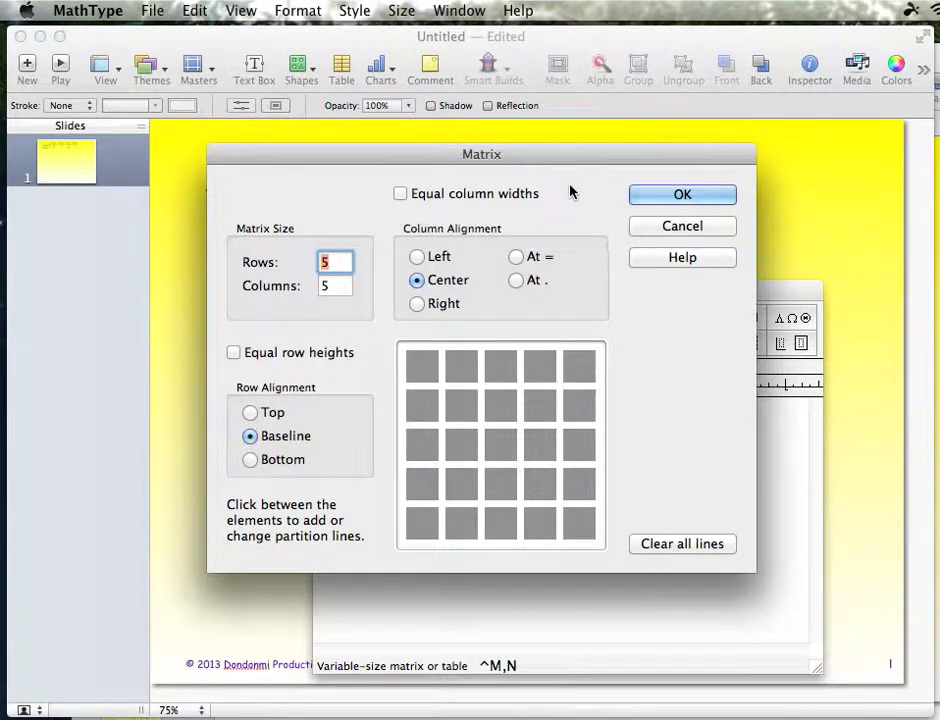
Set the matrix to 3 rows by 5 columns, with a partition line after the first column
drag(558, 155, 624, 276)
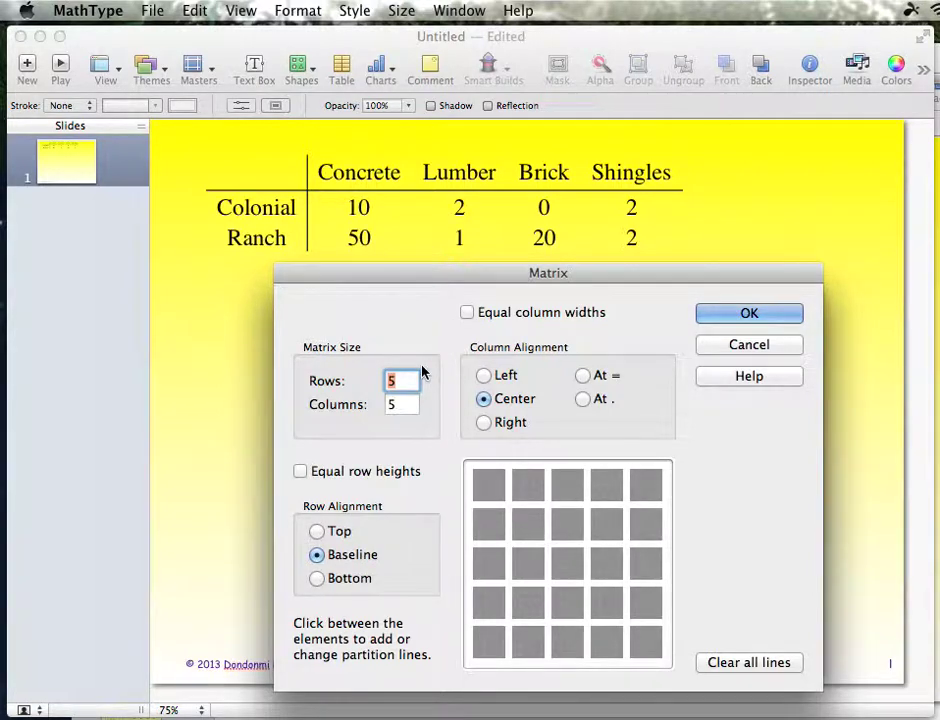
text(3)
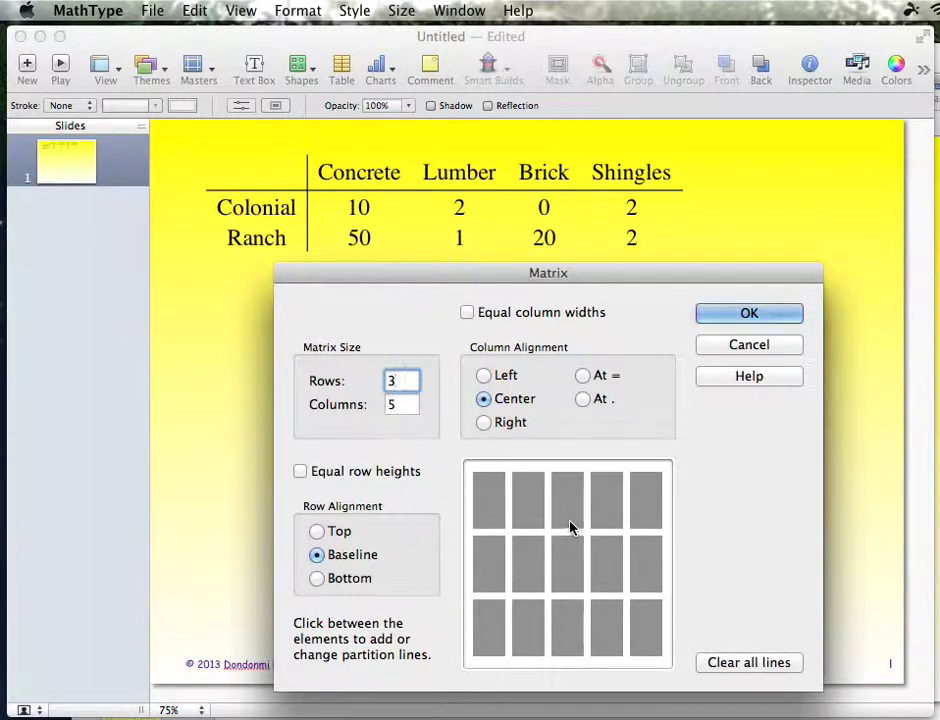
click(508, 568)
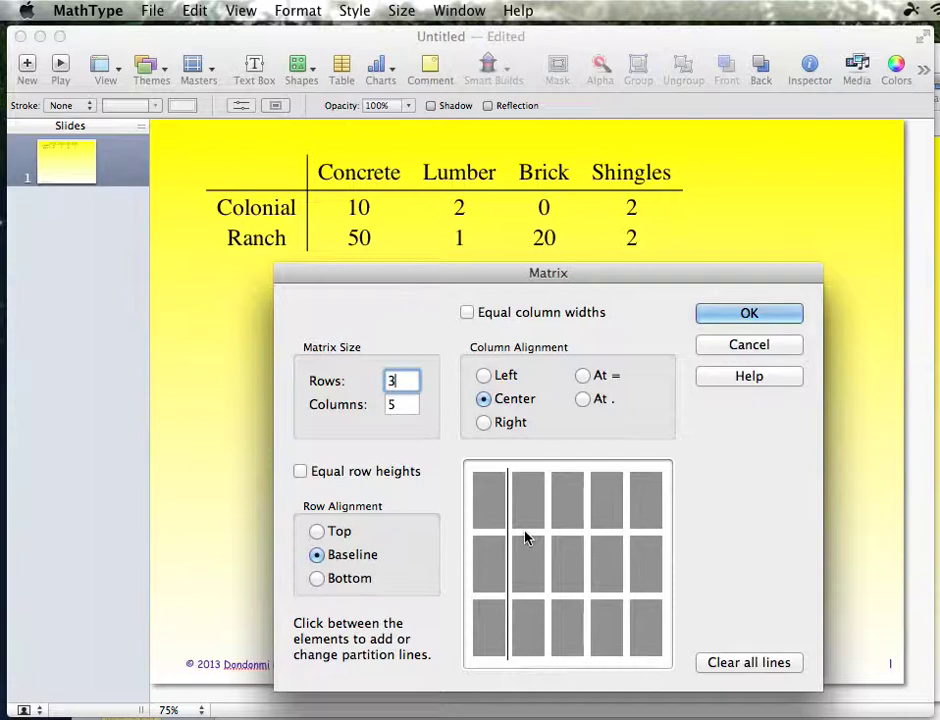
Add a horizontal partition below the first row, leaving no divider between columns two and three
click(526, 535)
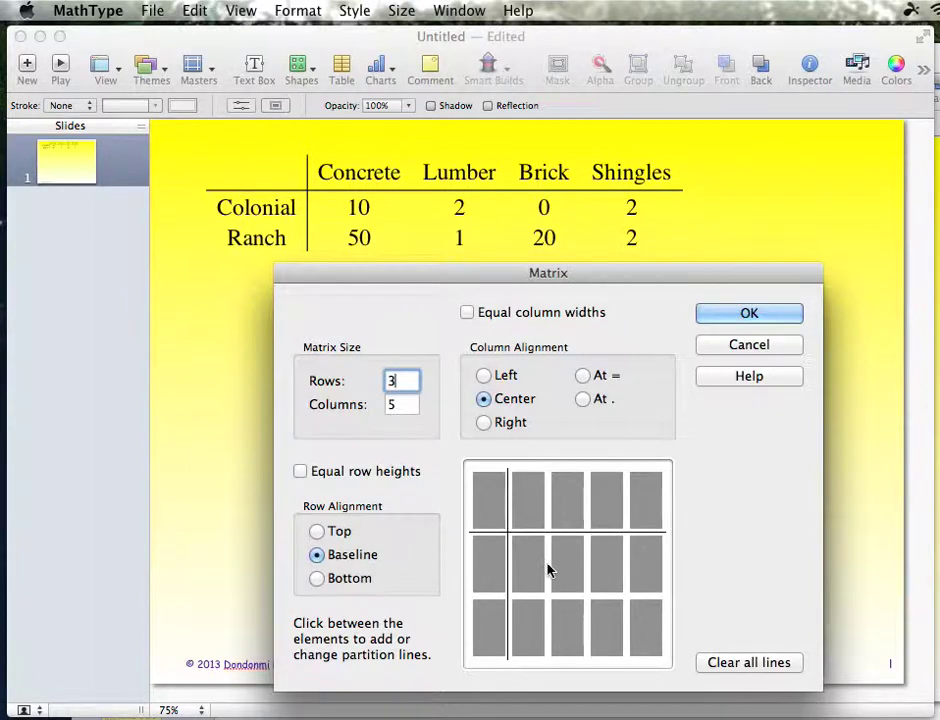
click(547, 570)
click(547, 570)
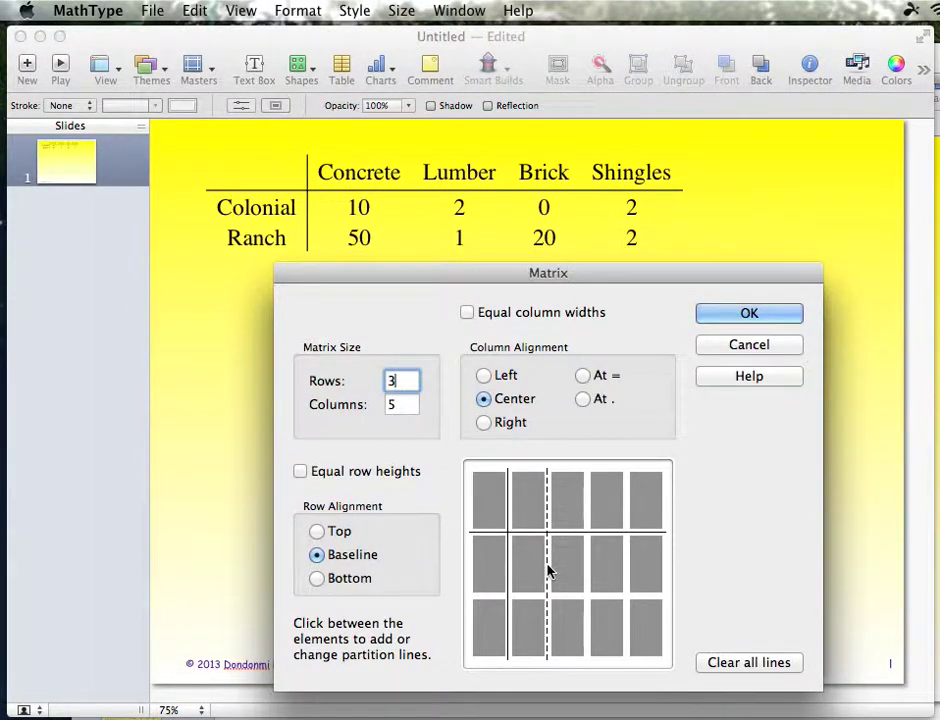
click(547, 568)
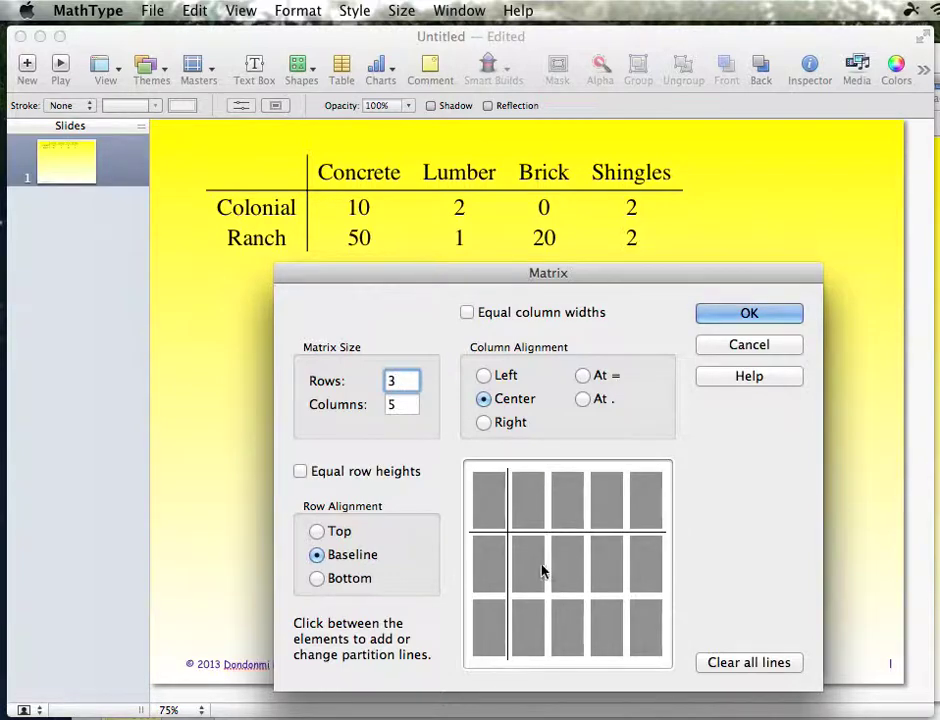
click(547, 570)
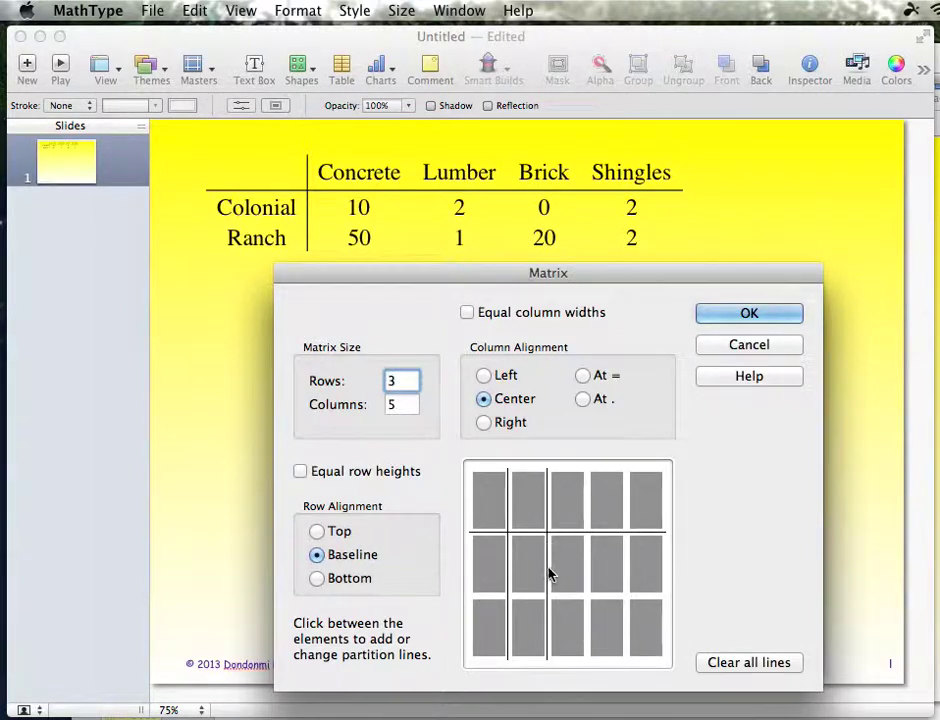
click(547, 570)
click(548, 572)
click(548, 572)
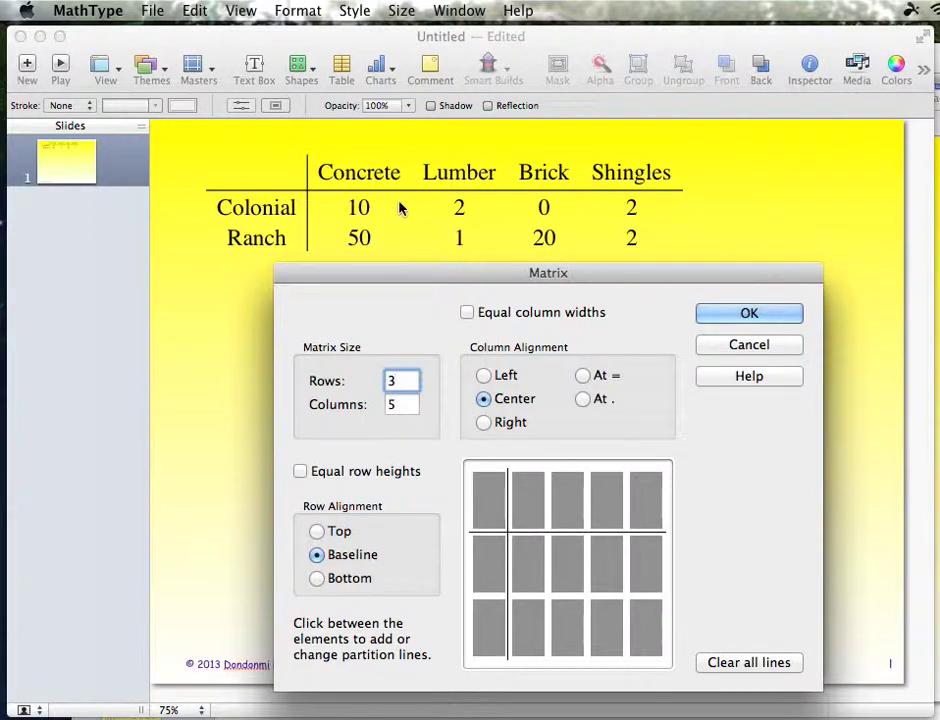
click(742, 316)
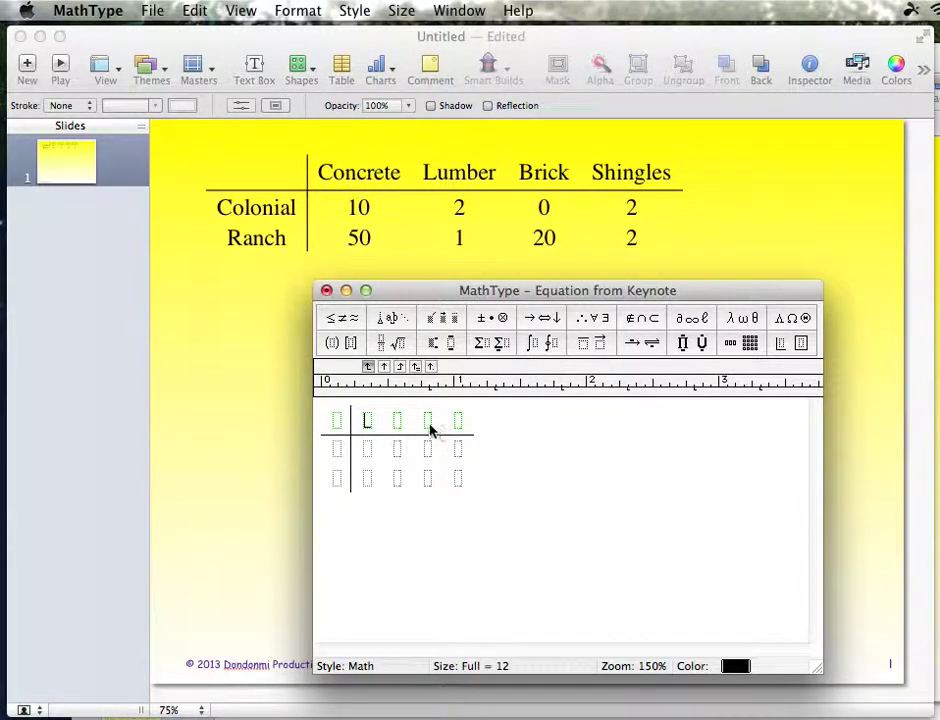
Type the headers 'Concrete' and 'Lumber' in Text style and select Lumber
click(356, 11)
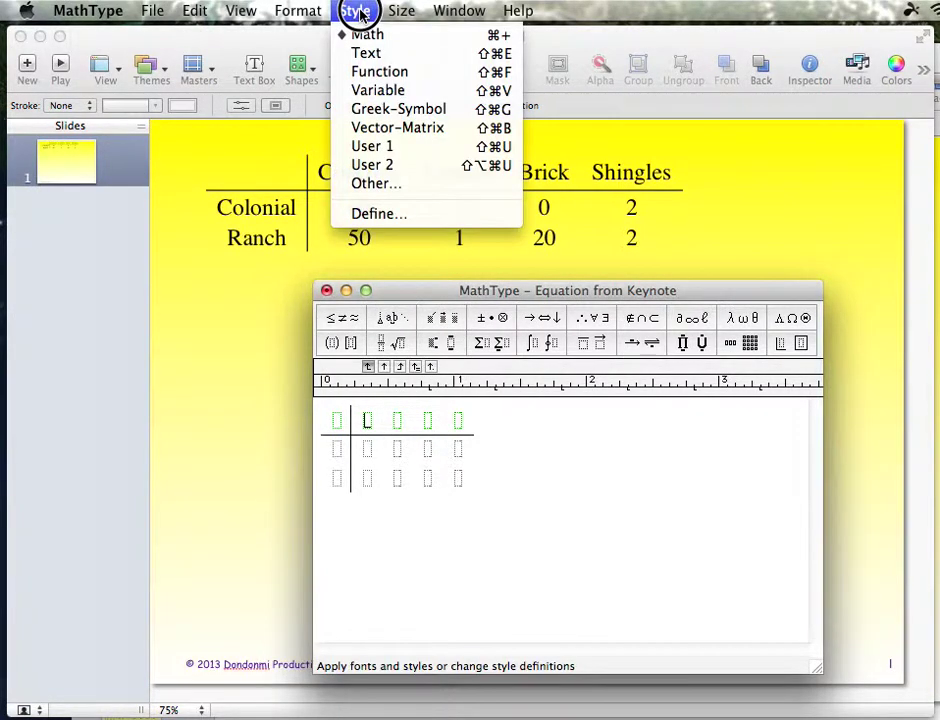
click(355, 52)
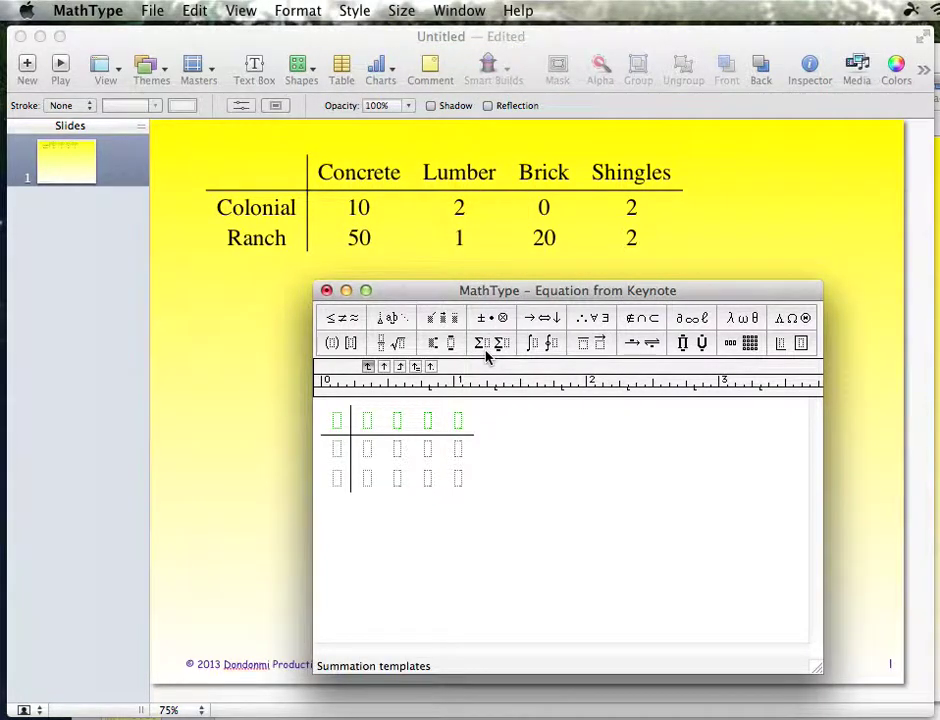
text(Concrete)
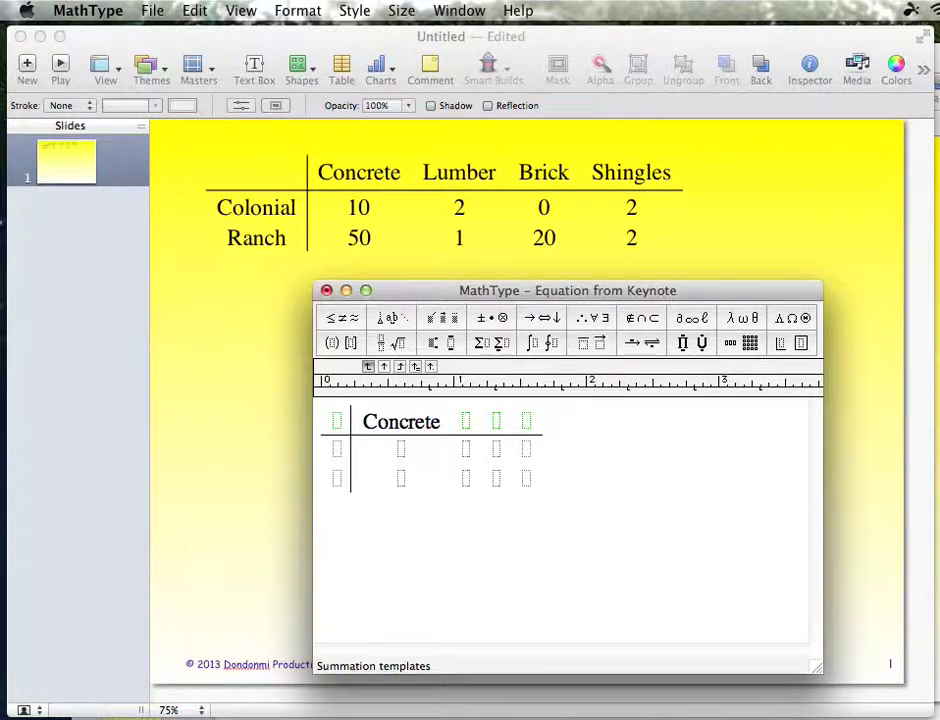
key(Tab)
text(Lumber)
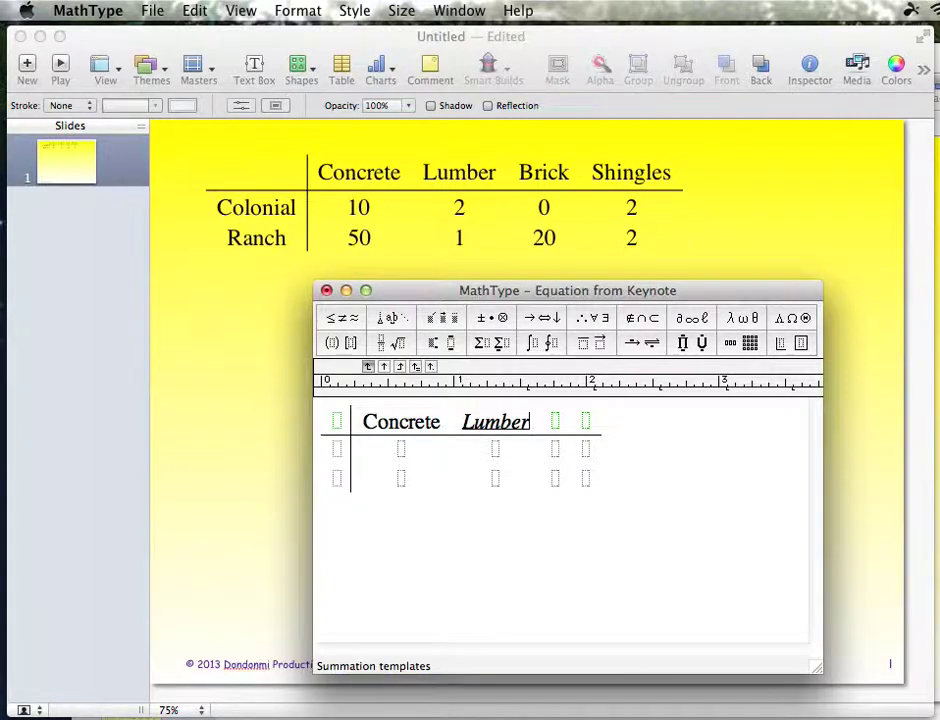
drag(528, 428, 466, 422)
click(307, 13)
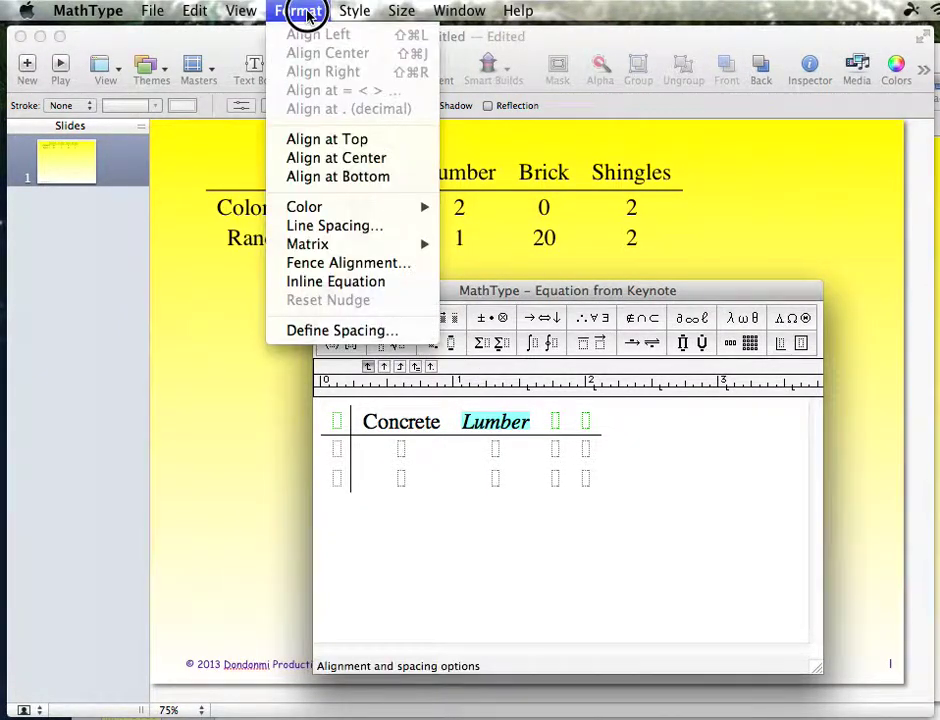
Make Lumber upright text and add the upright headers 'Brick' and 'Shingles'
mouse_move(352, 17)
click(360, 56)
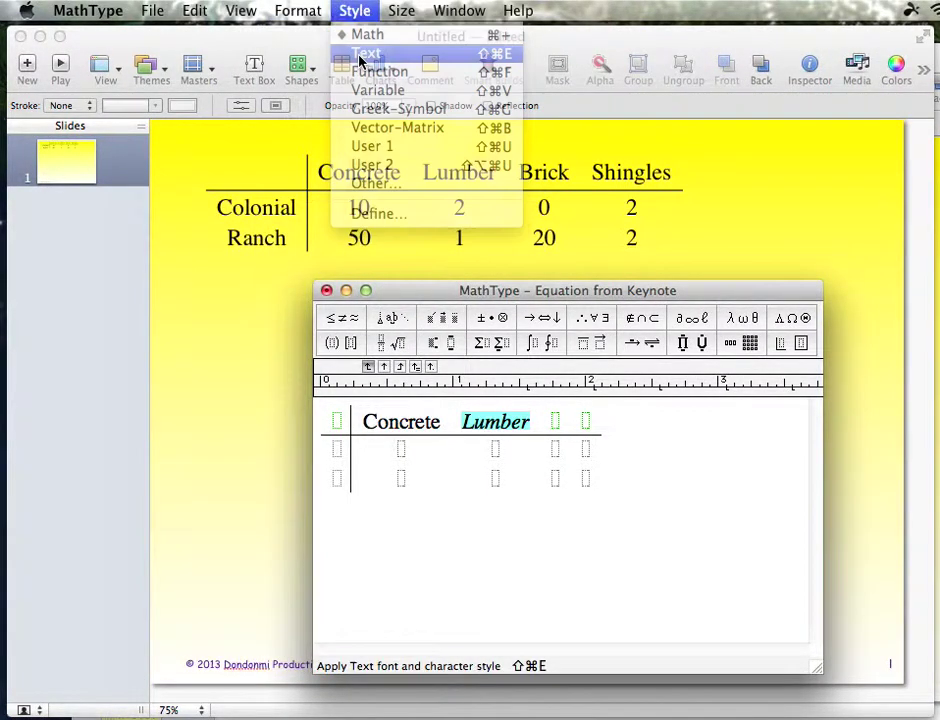
click(569, 430)
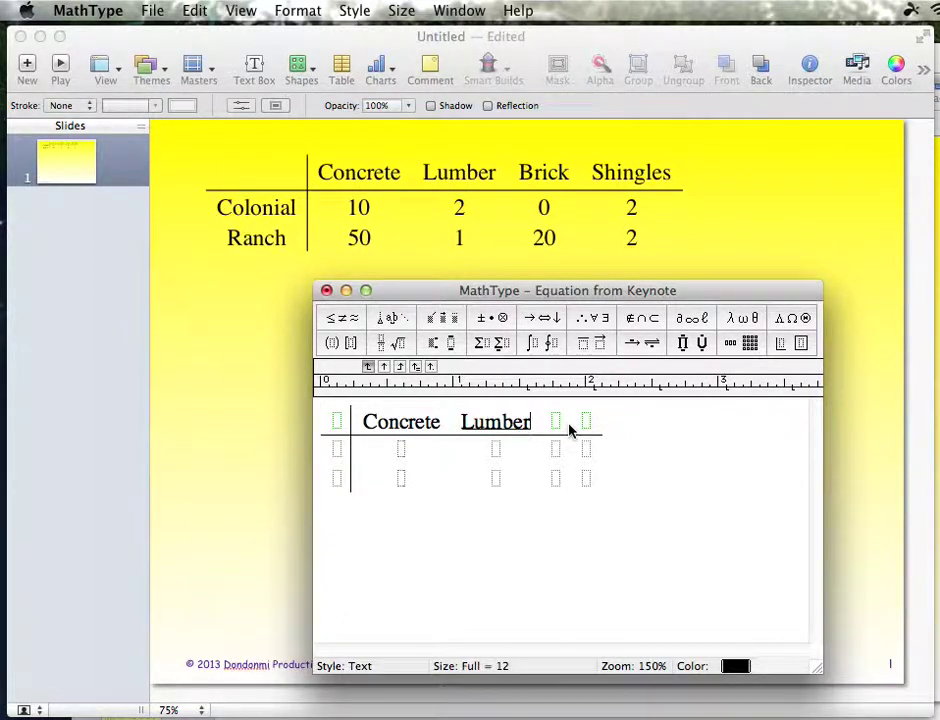
key(Tab)
text(Brick)
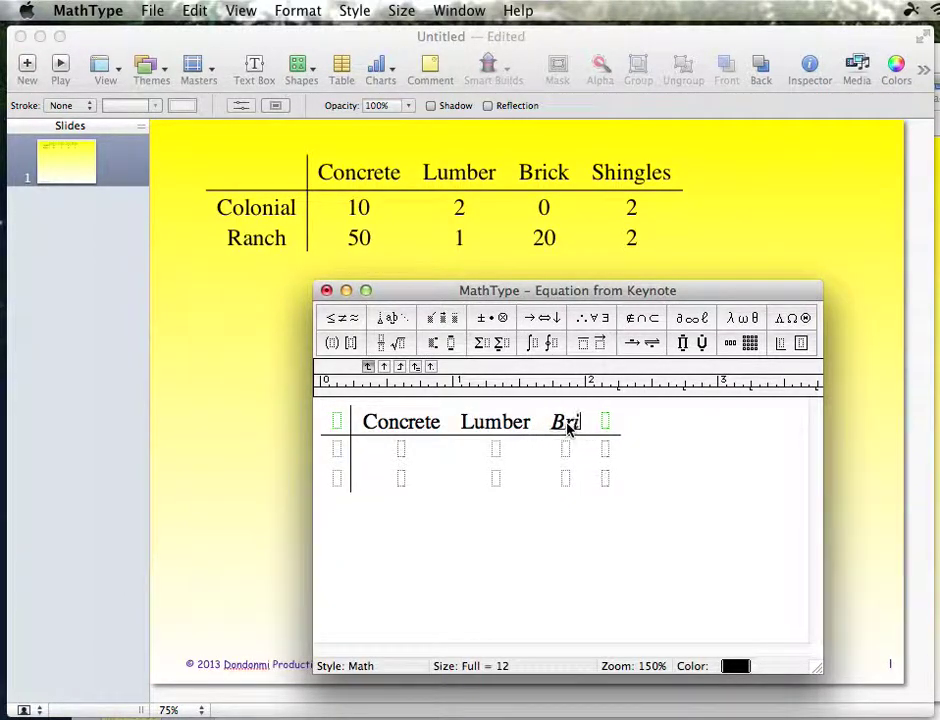
double_click(576, 424)
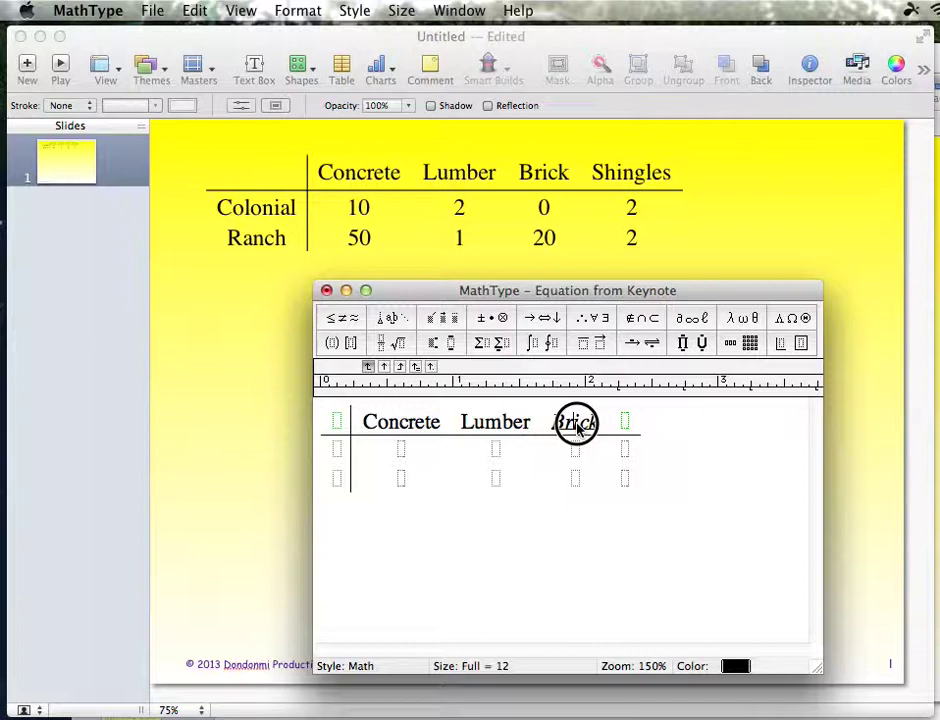
click(348, 13)
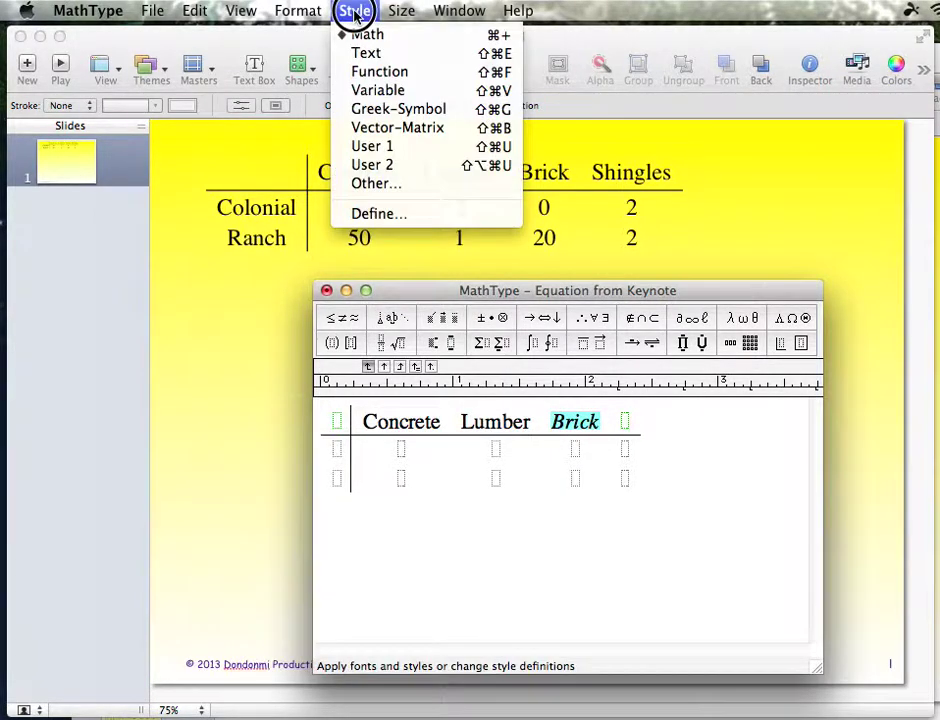
click(350, 111)
click(625, 421)
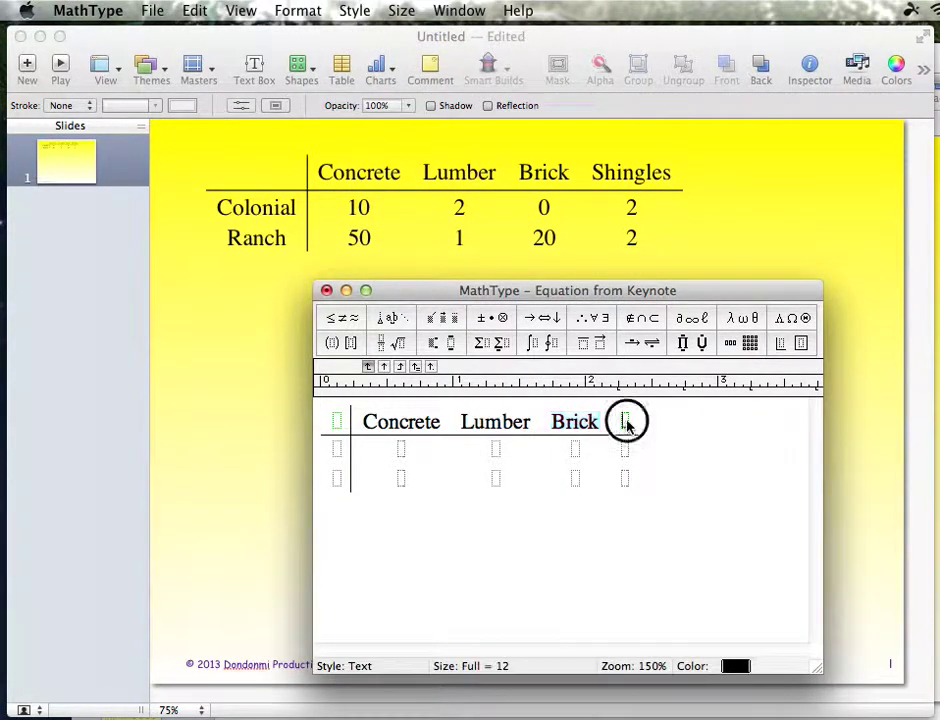
click(350, 12)
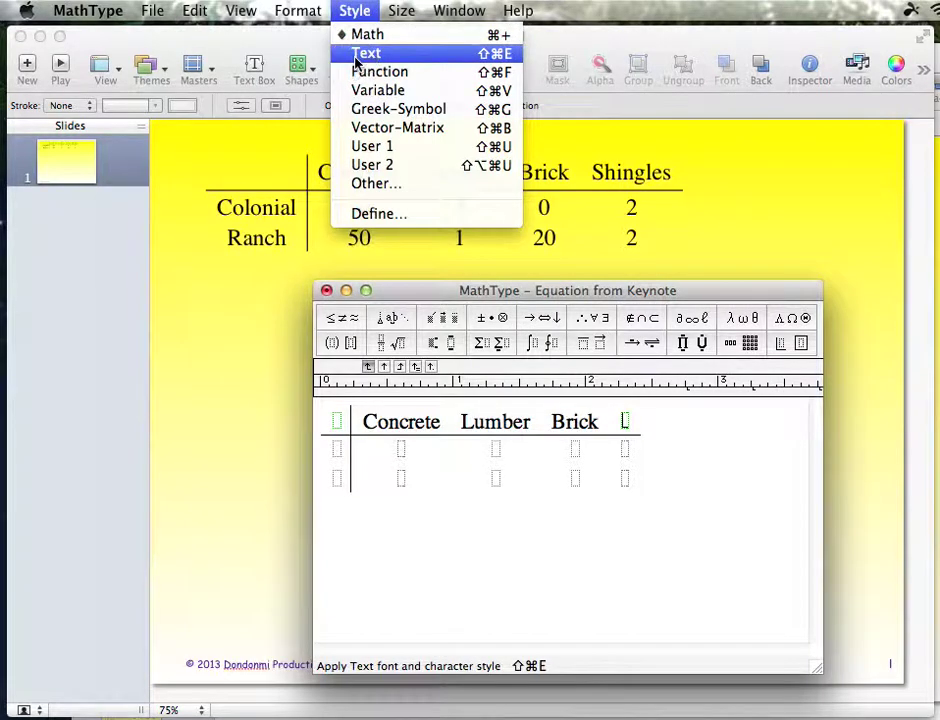
click(358, 55)
text(Shingles)
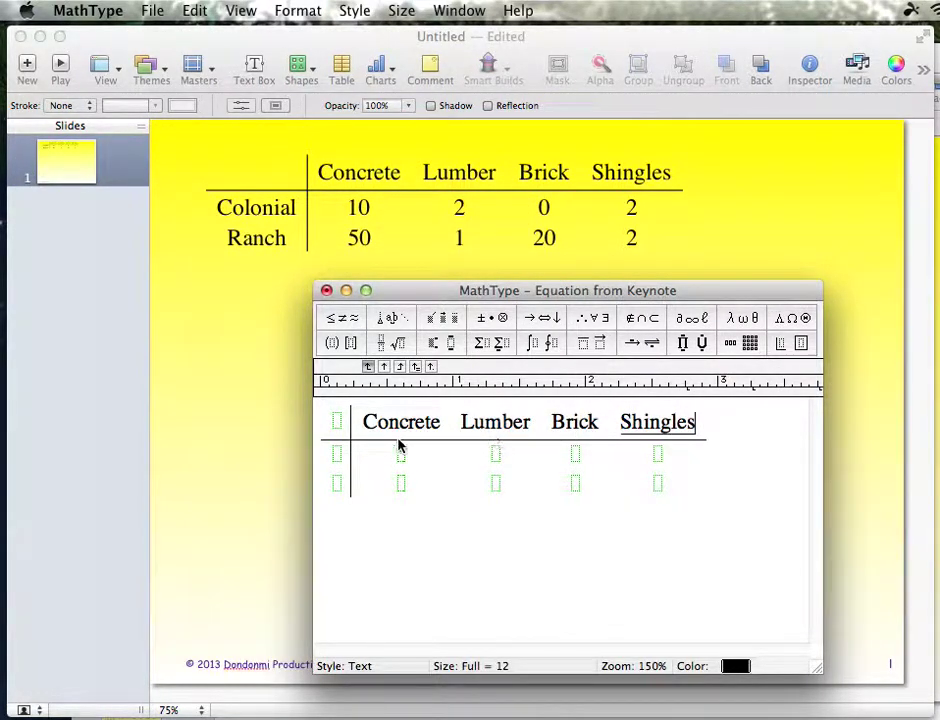
Add the row labels 'Colonial' and 'Ranch' in Text style, pasting Colonial and retyping it
click(340, 456)
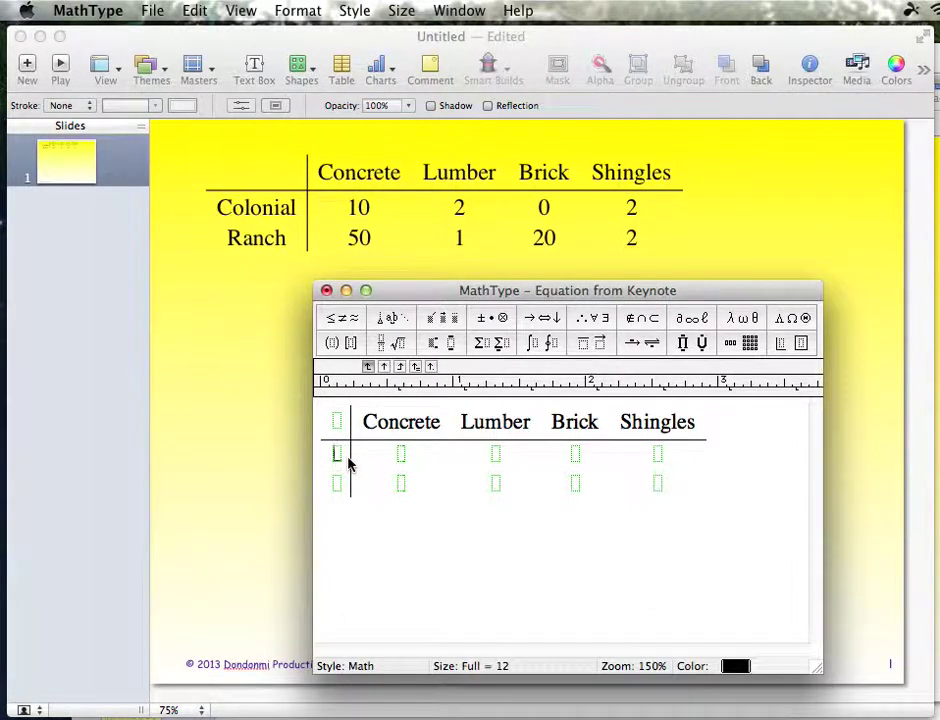
click(352, 11)
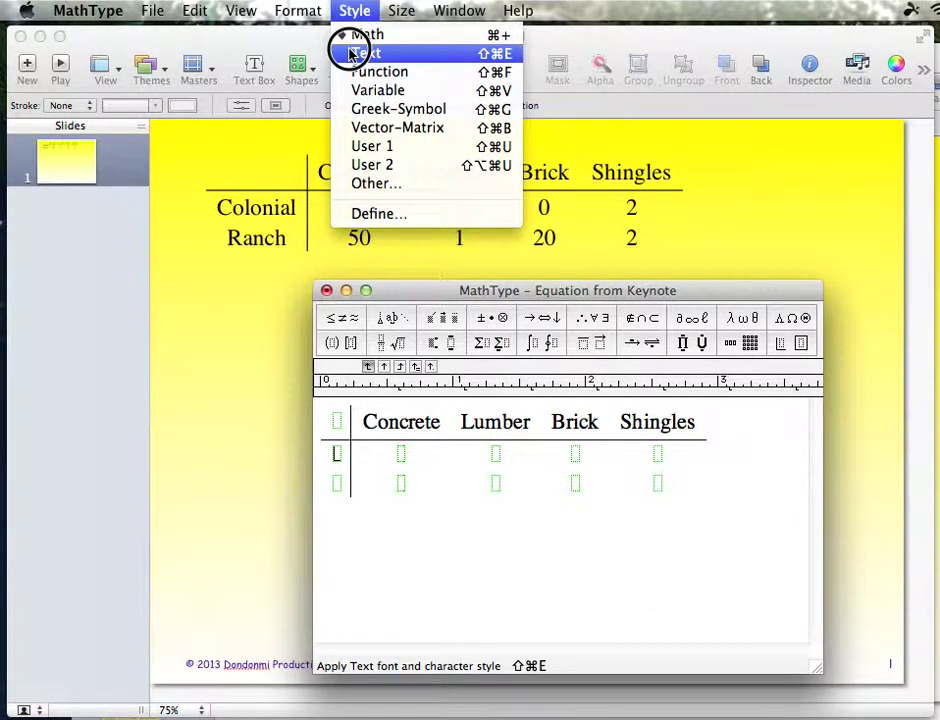
click(350, 54)
text(Colonial)
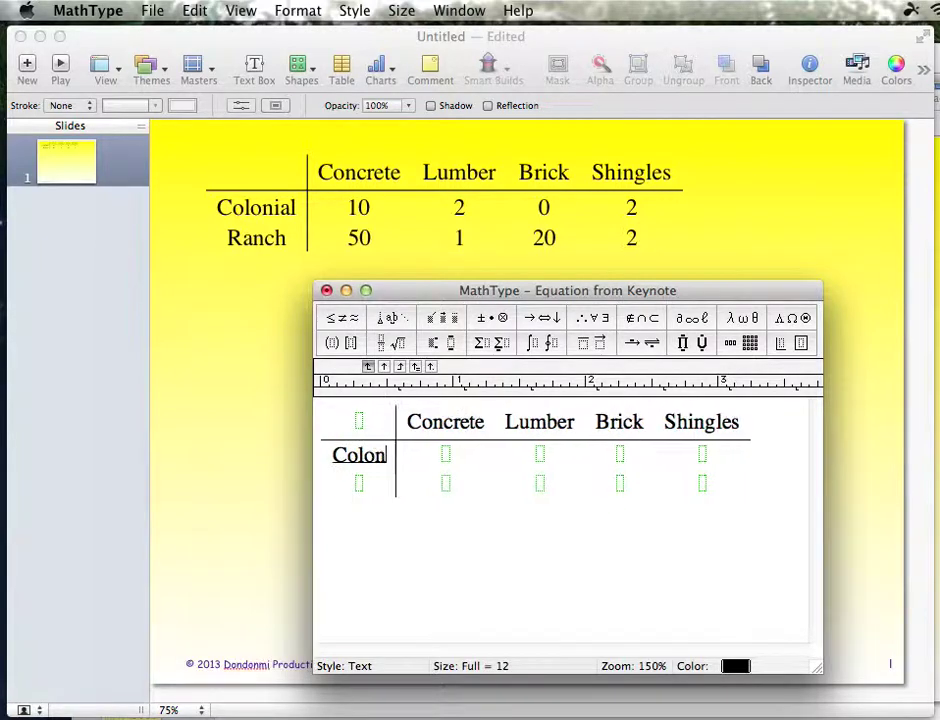
click(370, 484)
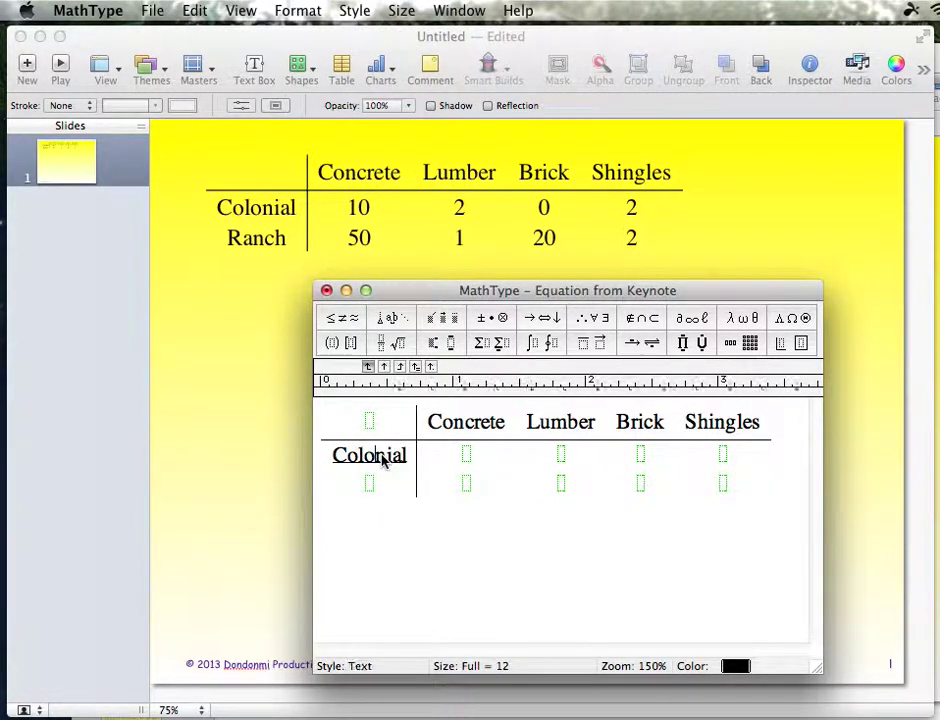
double_click(383, 457)
key(super+c)
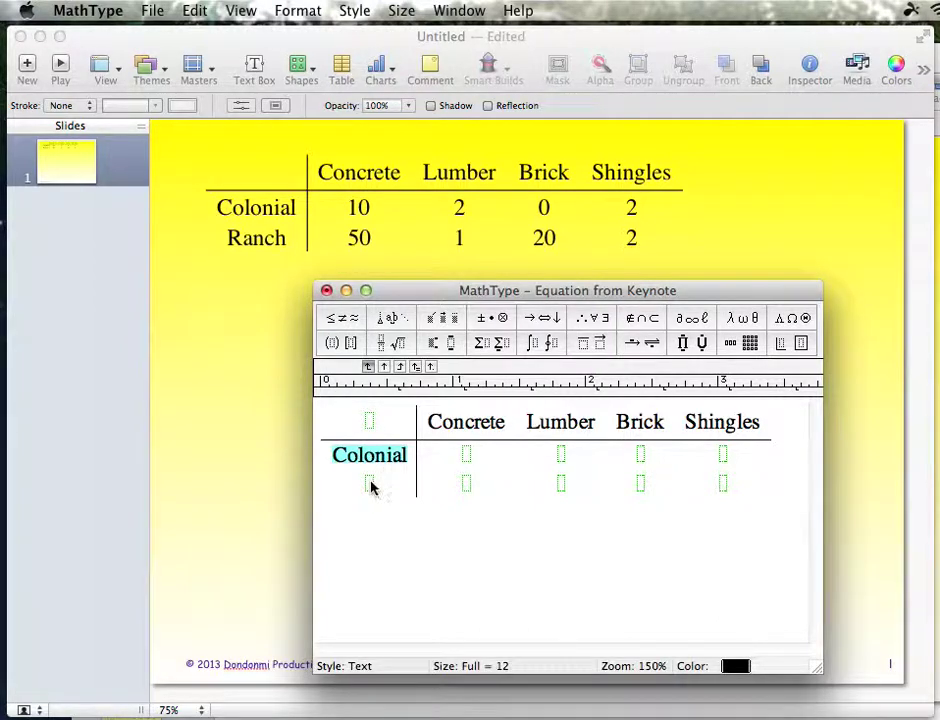
click(370, 486)
key(super+v)
double_click(378, 489)
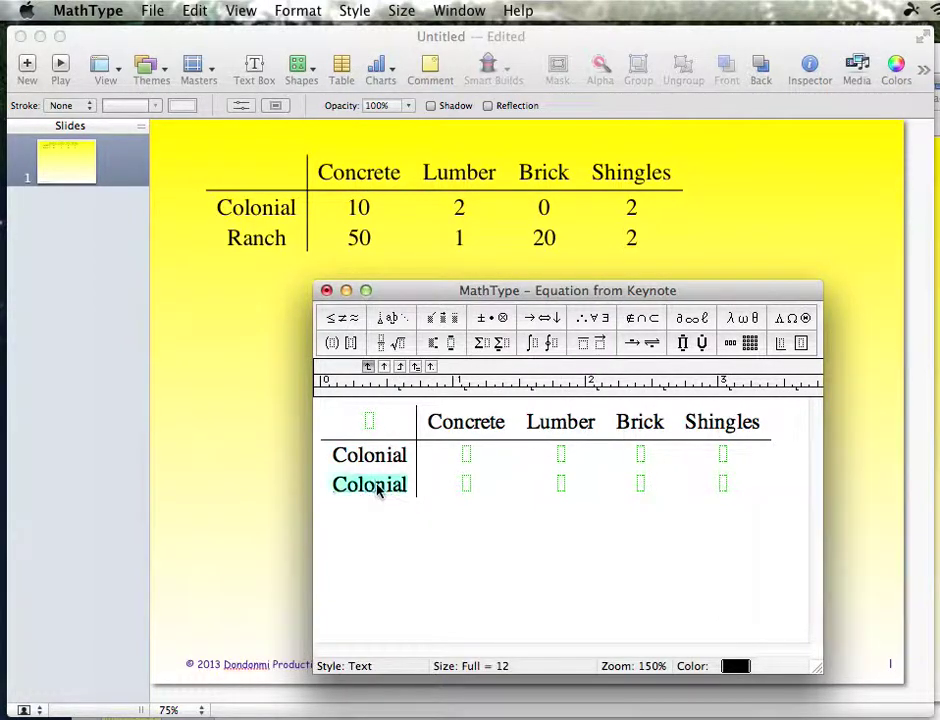
text(Ranch)
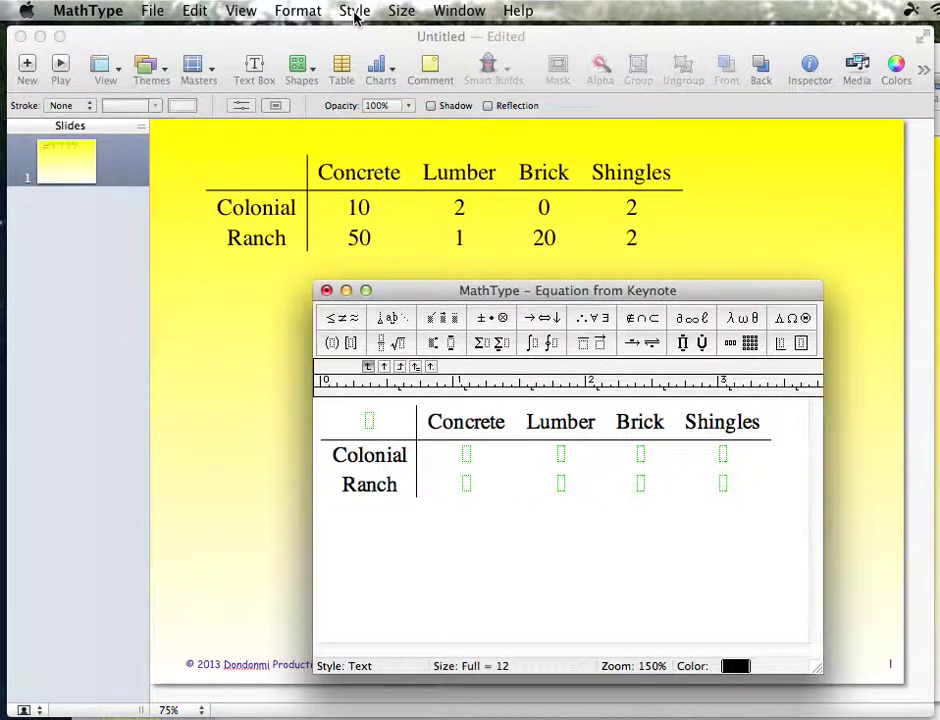
Enter 10 in the Colonial Concrete cell and delete a stray 2x2 matrix from the Lumber cell
click(466, 458)
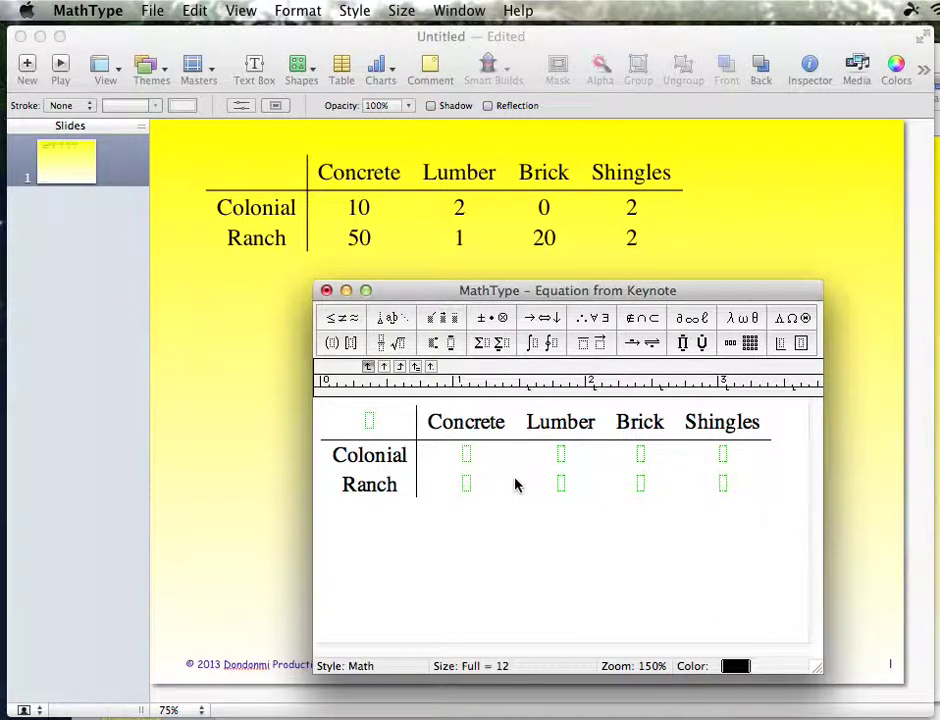
text(10)
click(560, 456)
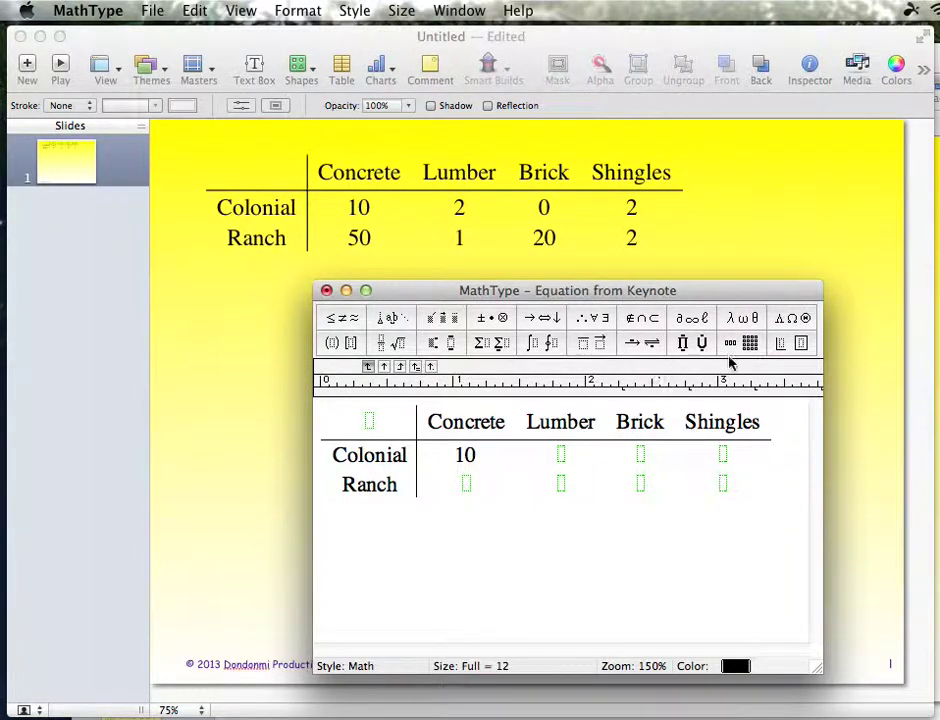
drag(750, 343, 760, 367)
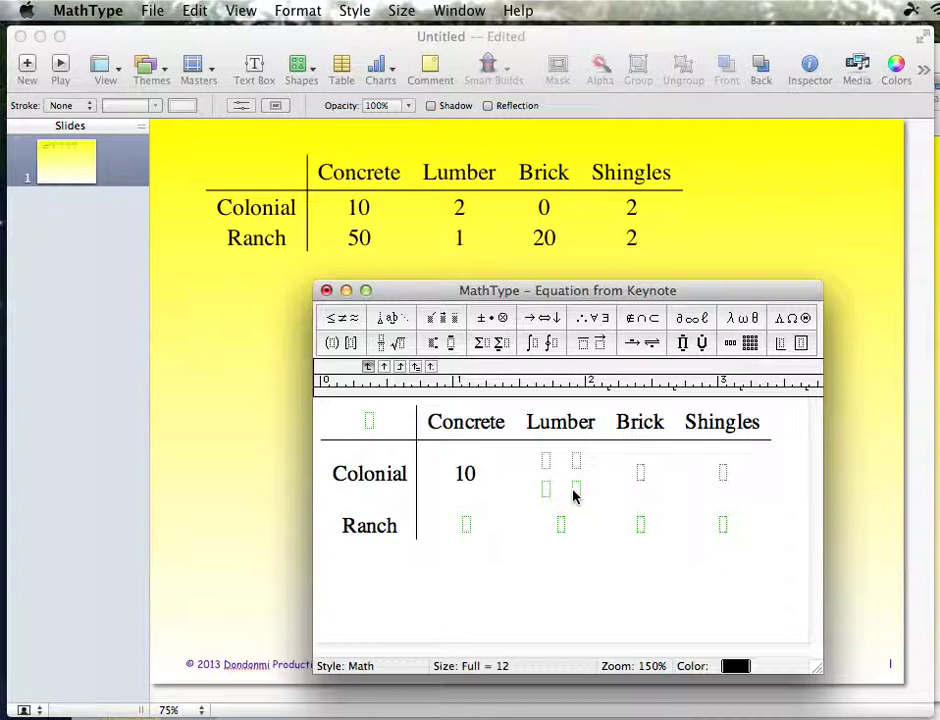
drag(580, 488, 551, 485)
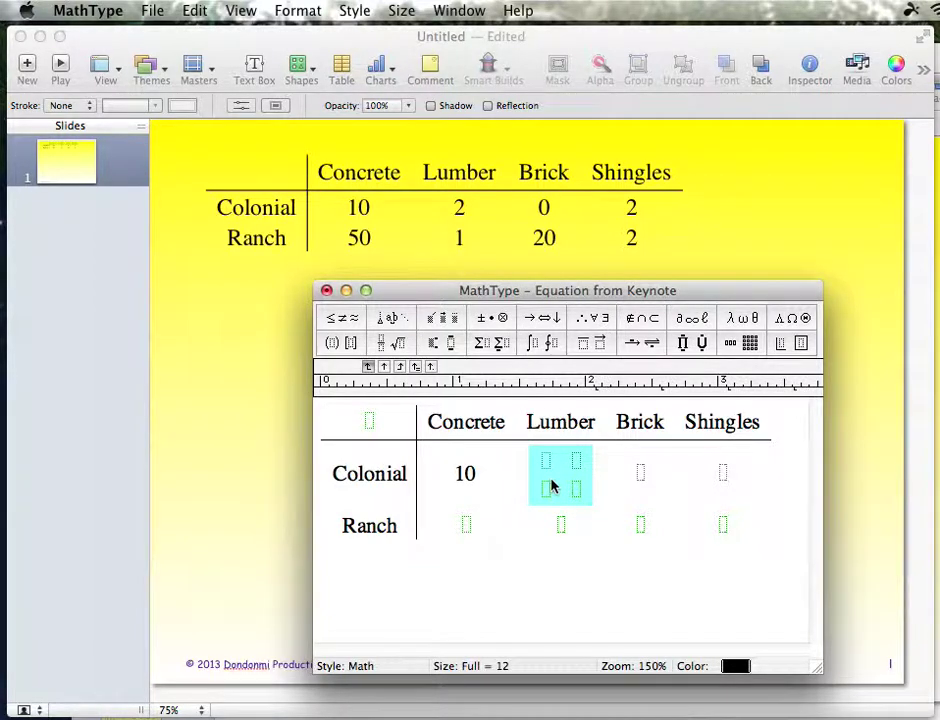
key(BackSpace)
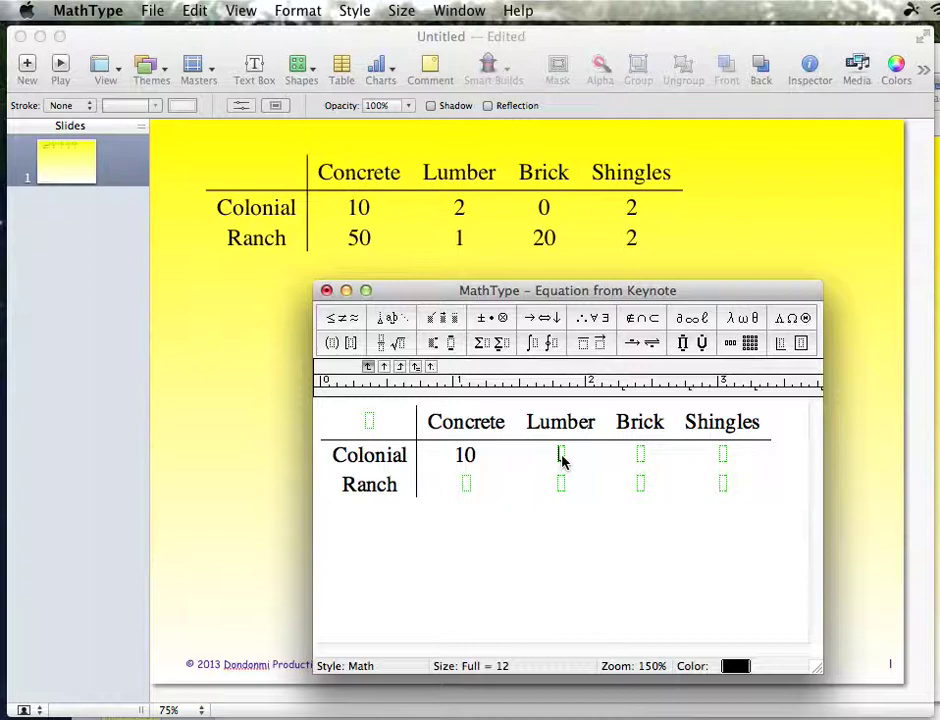
Put 2x − 3 under Lumber and π under Brick in the Colonial row, plus a fraction under Shingles
text(20-3)
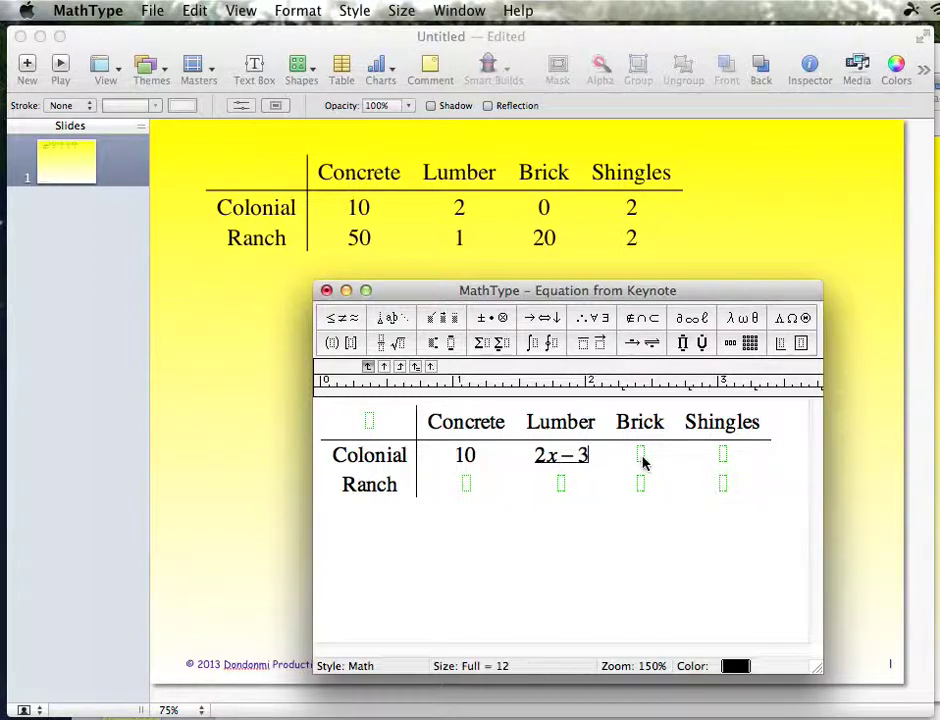
click(642, 453)
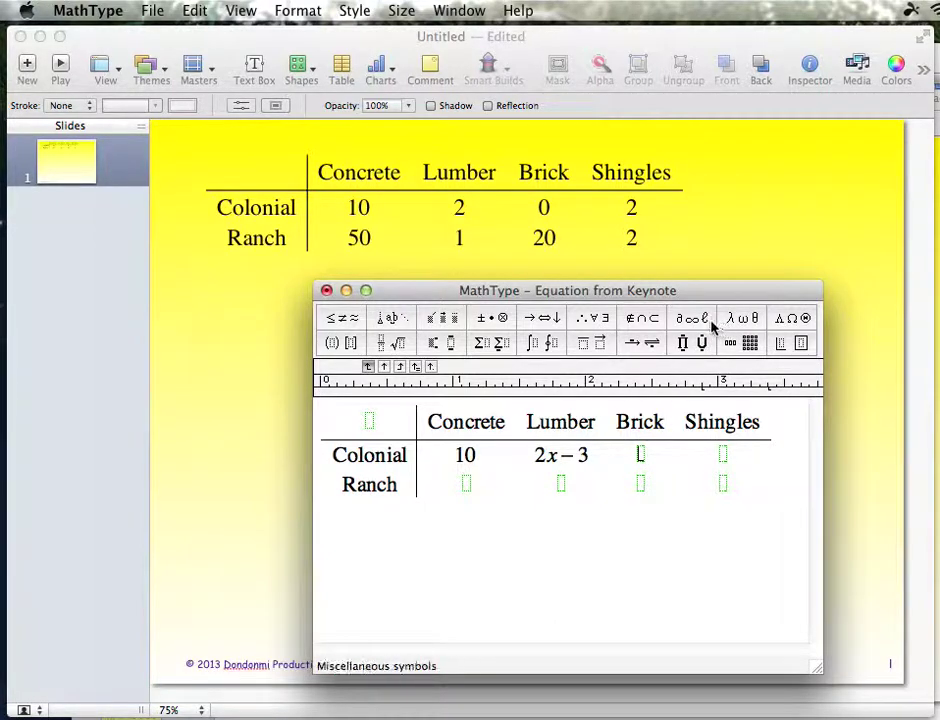
click(790, 318)
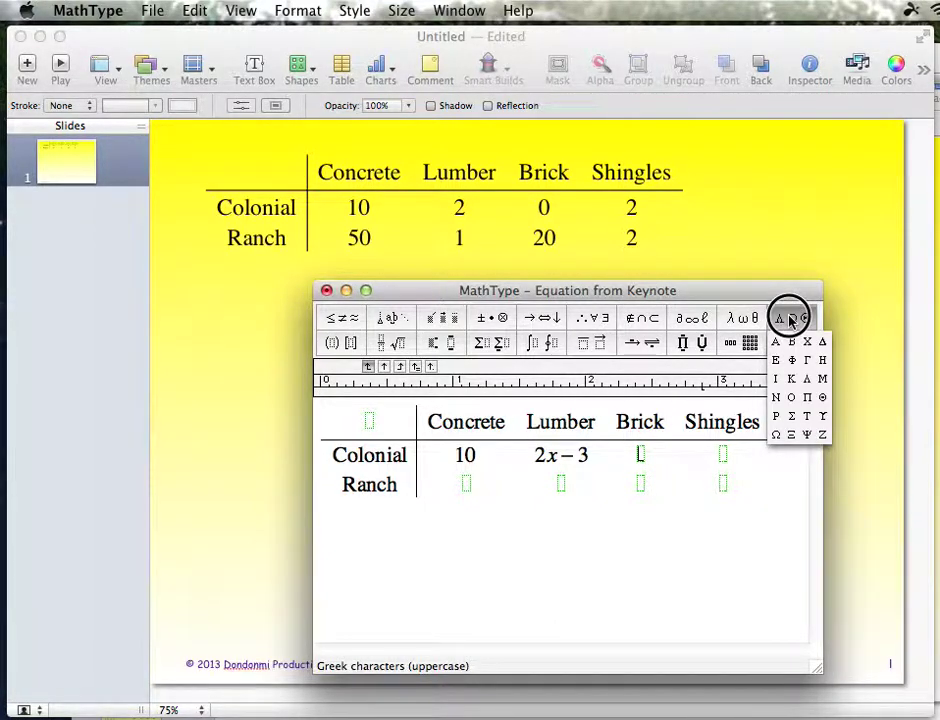
mouse_move(739, 319)
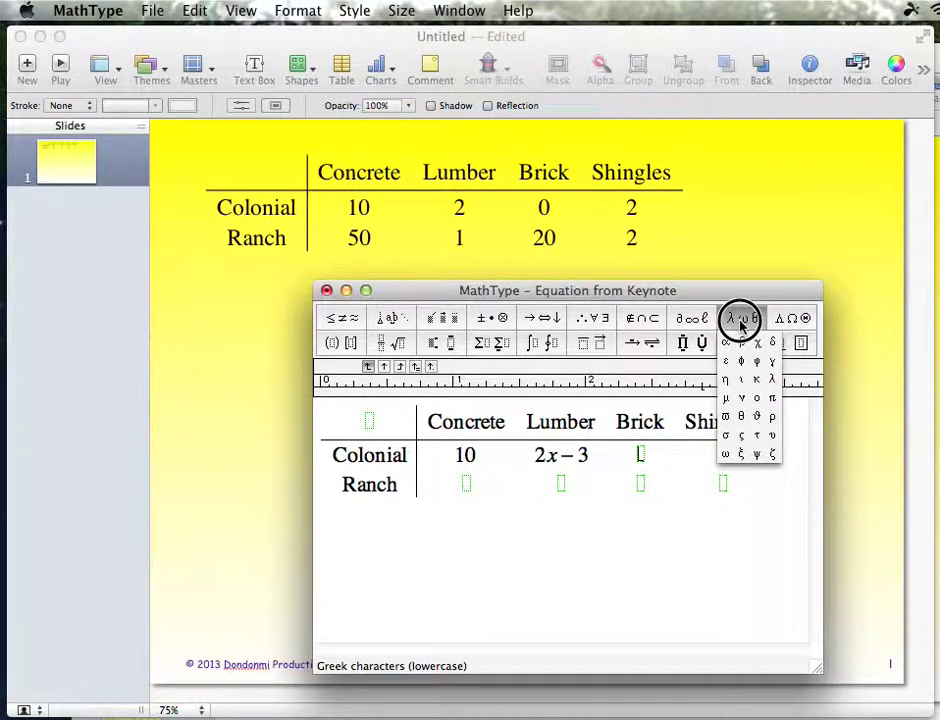
click(773, 402)
click(723, 456)
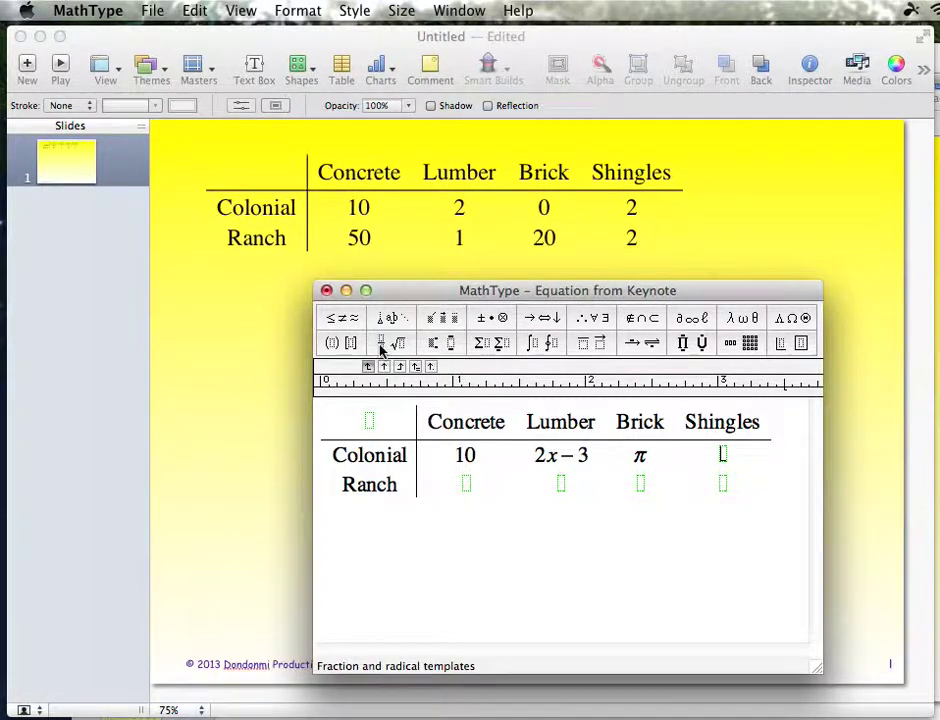
drag(381, 348, 380, 367)
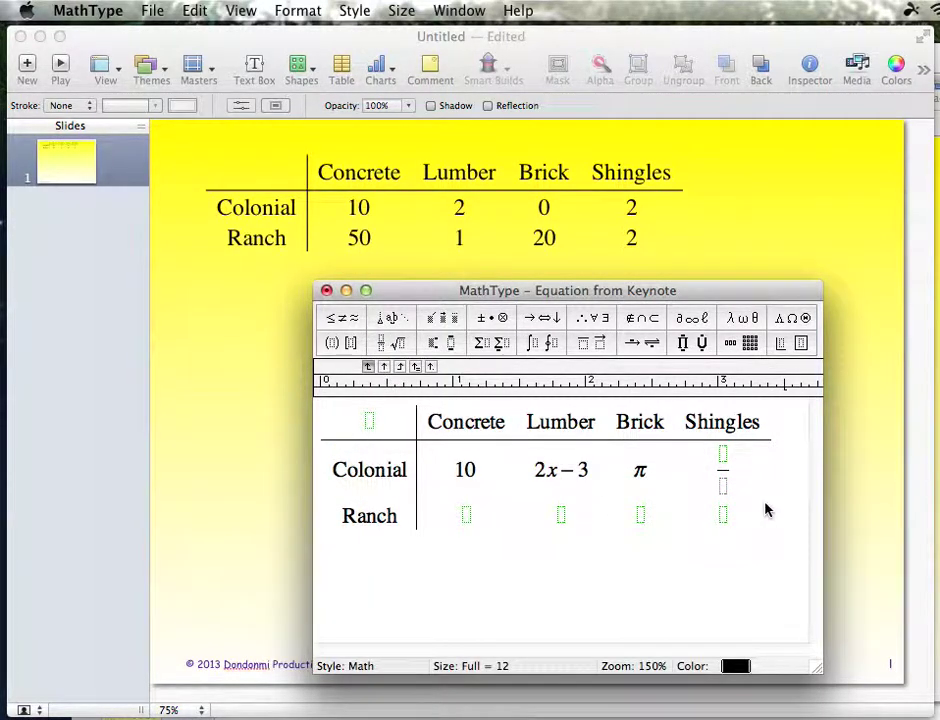
Fill the Shingles fraction with 4 in the numerator and log₃ 47 in the denominator
text(4)
click(726, 486)
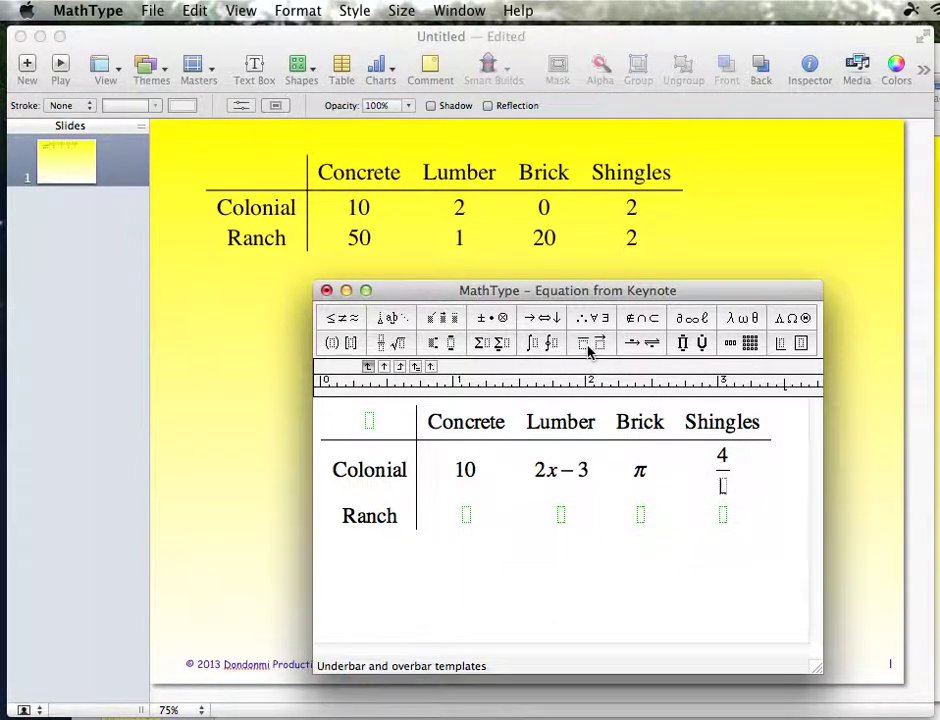
text(log)
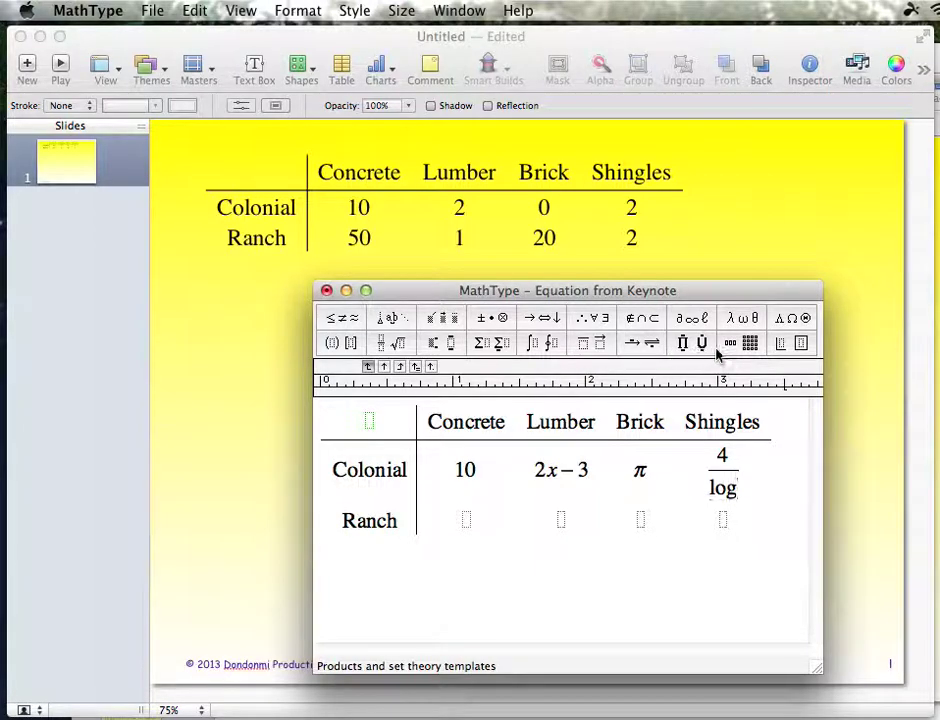
click(433, 345)
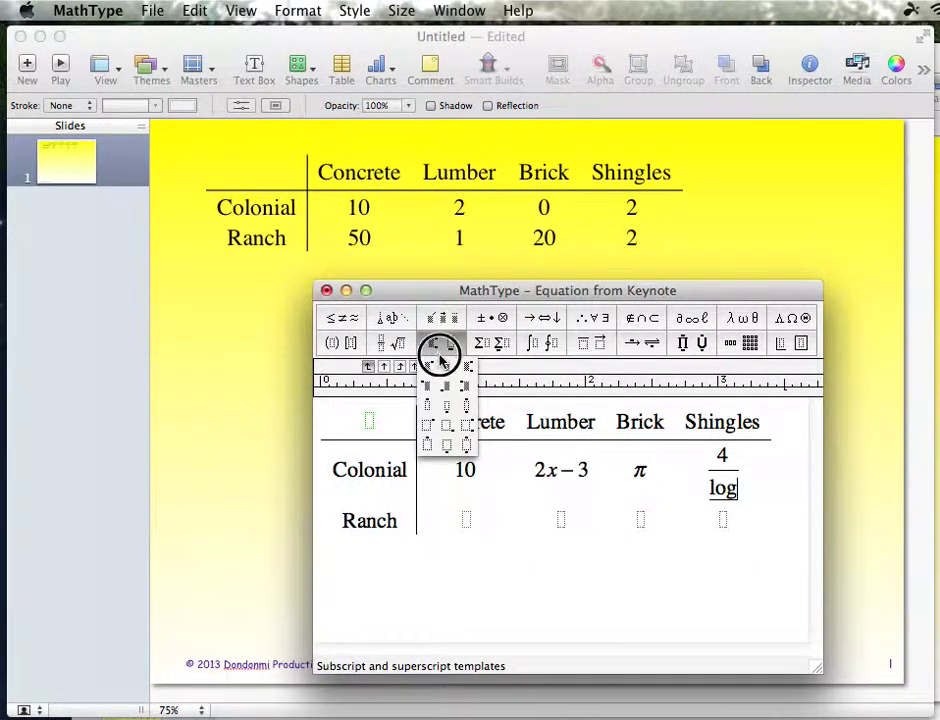
click(446, 367)
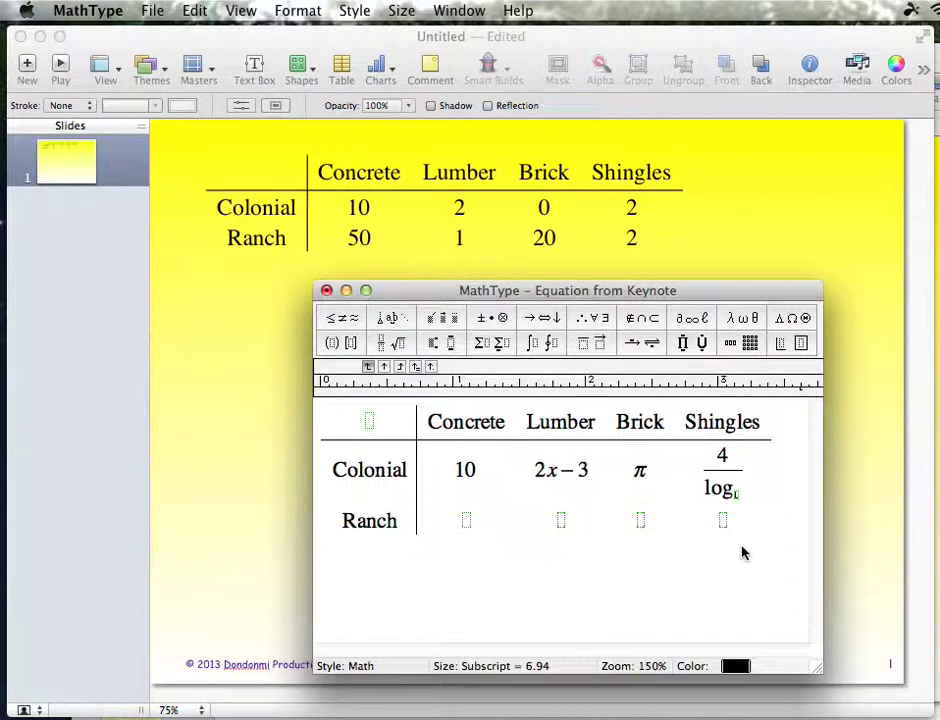
text(3)
key(Tab)
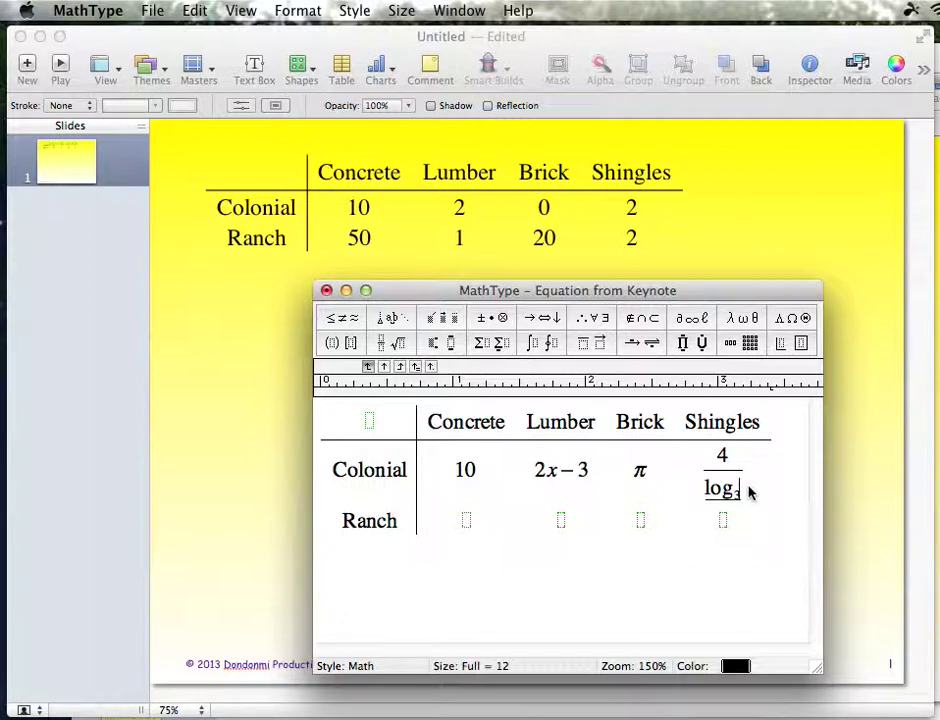
text(47)
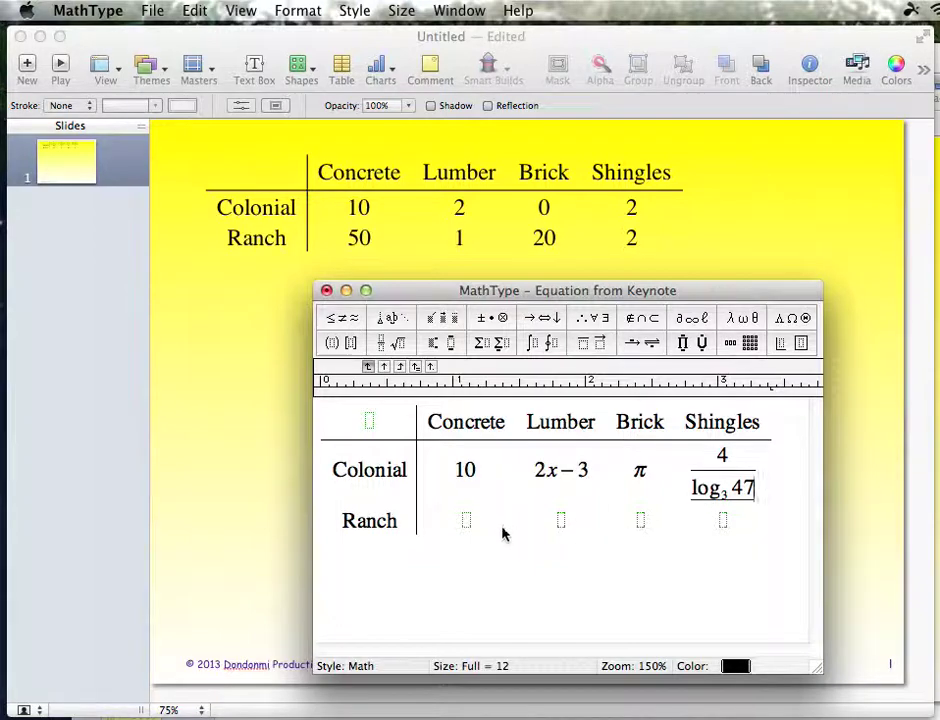
Type 5, −0.37 and 45% into the Ranch row's Concrete, Lumber and Brick cells
click(466, 523)
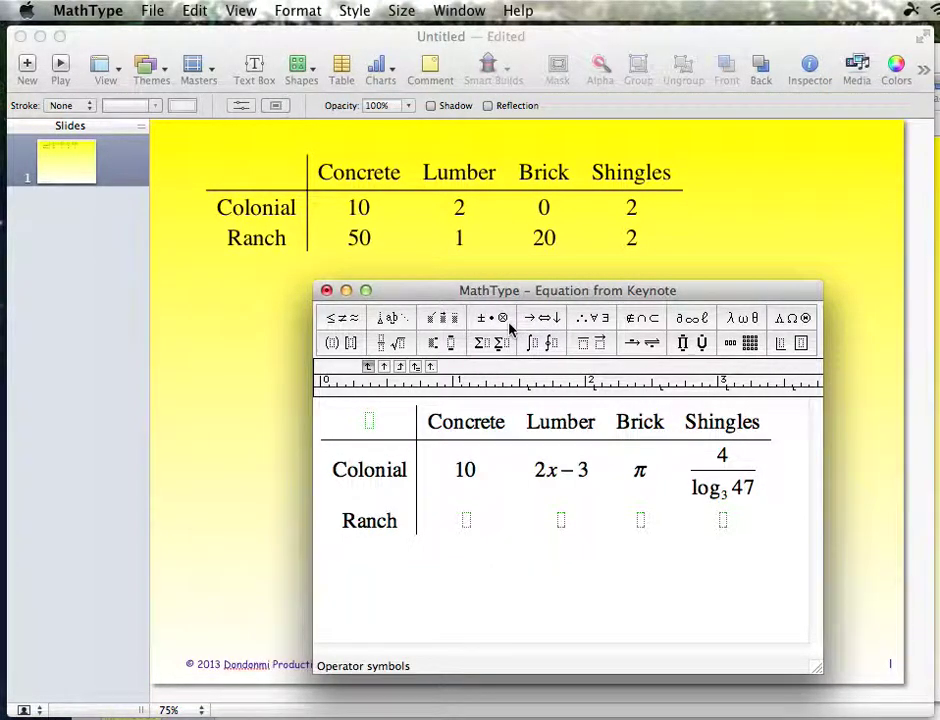
text(5)
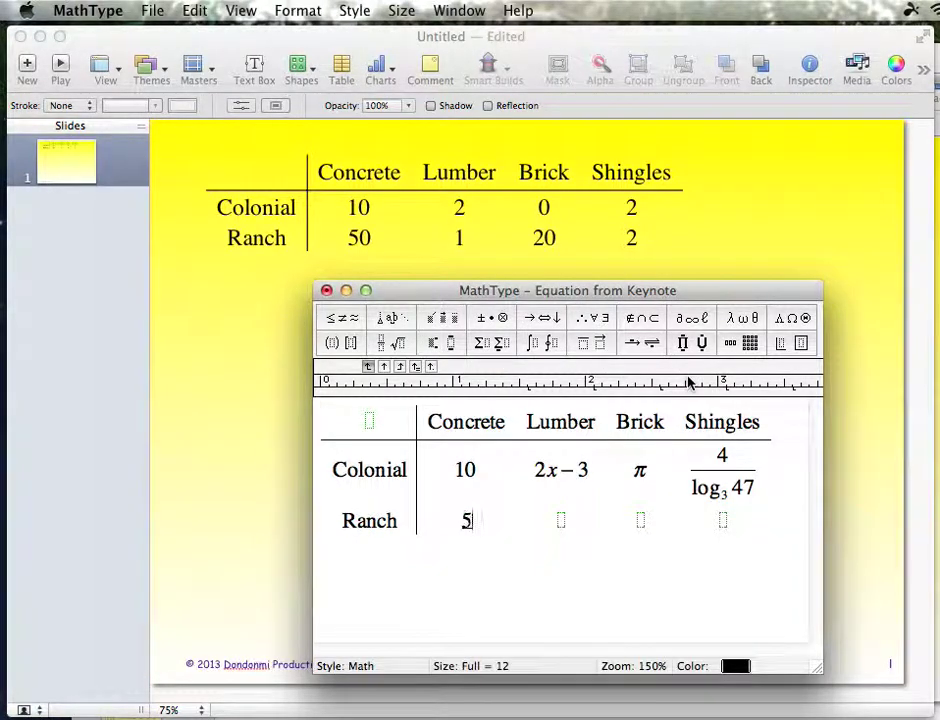
key(Tab)
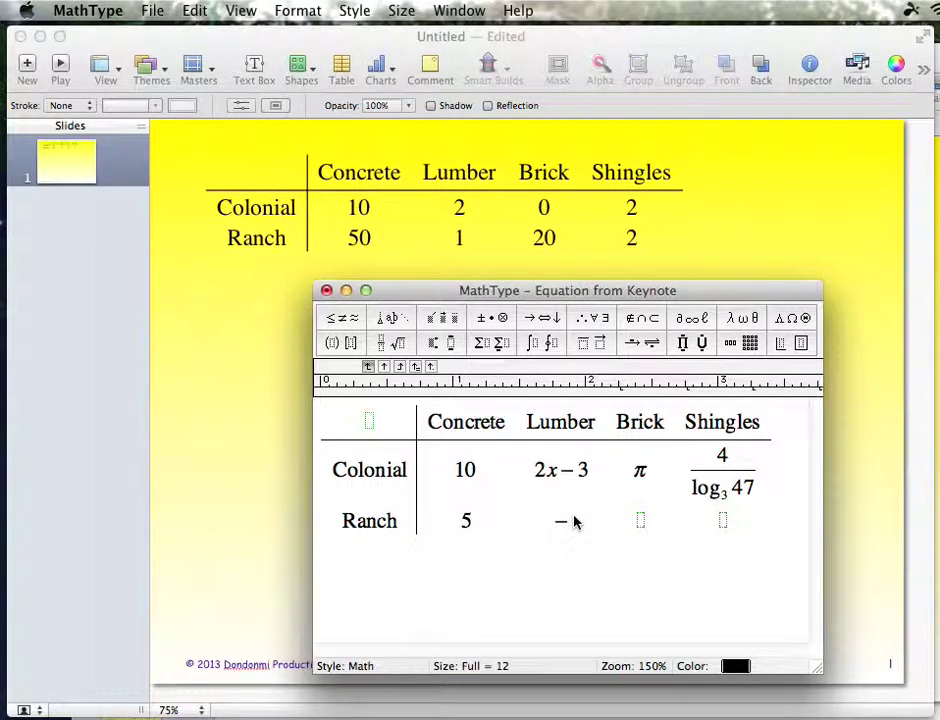
text(.37)
text(45)
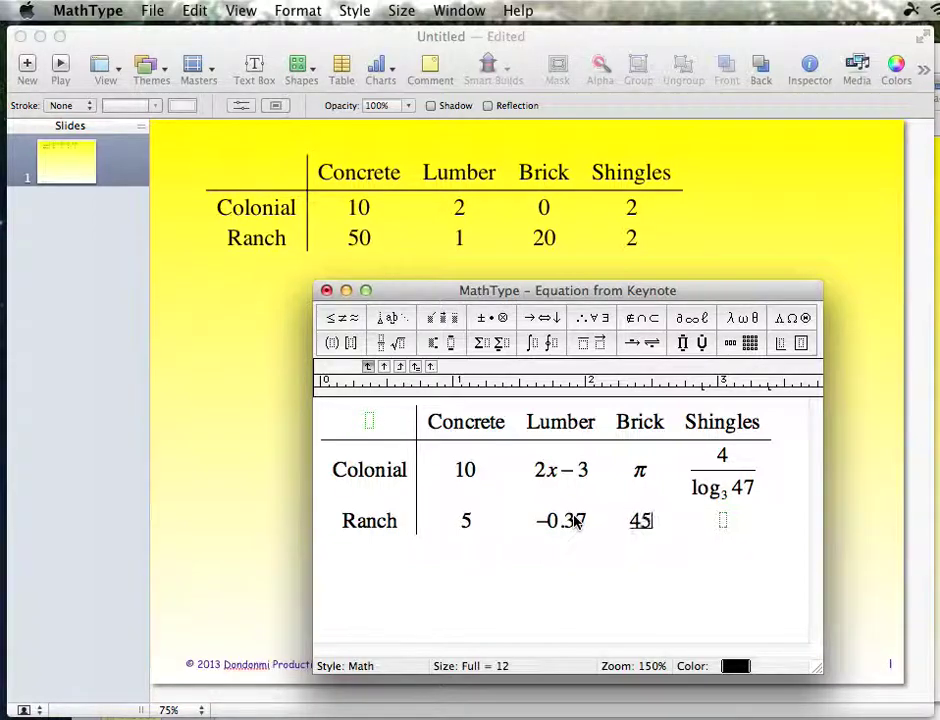
text(%)
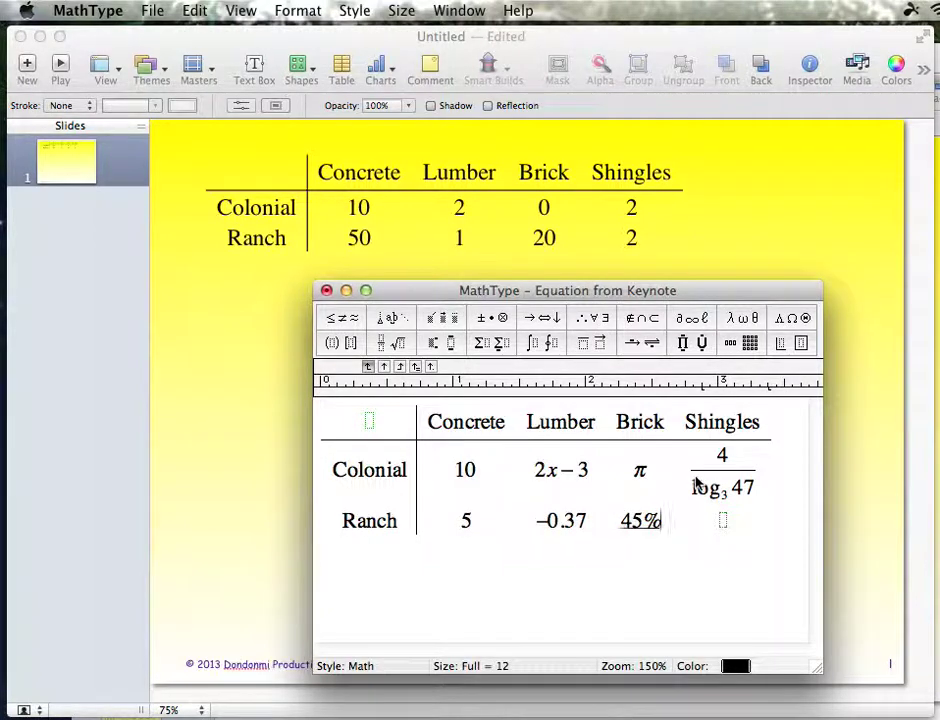
click(724, 522)
Insert the table into Keynote, enlarge it, and move it just below the original table
click(326, 291)
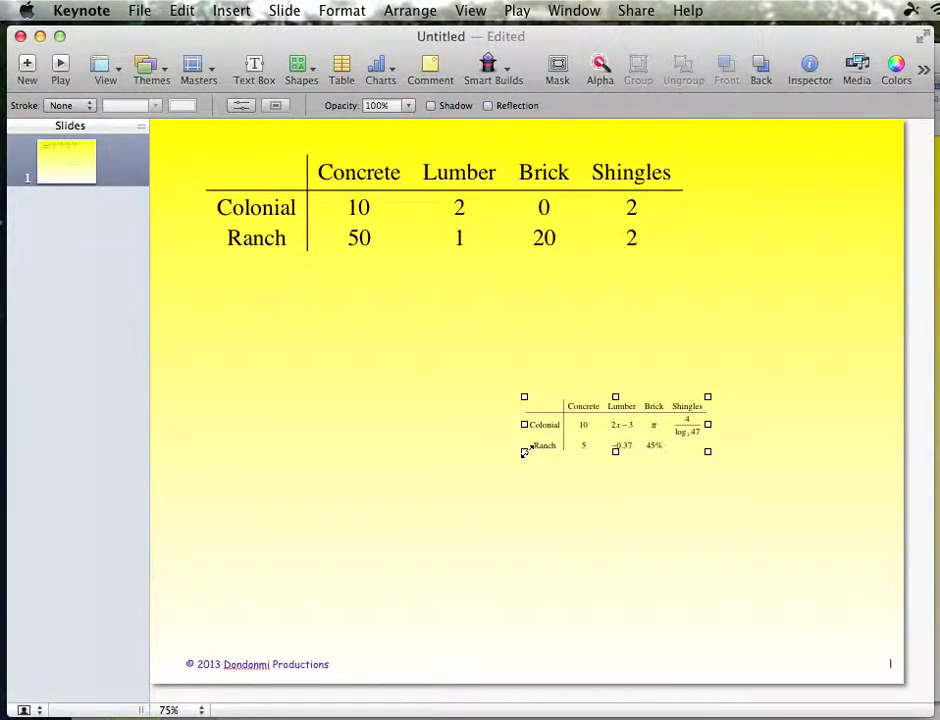
drag(524, 452, 207, 530)
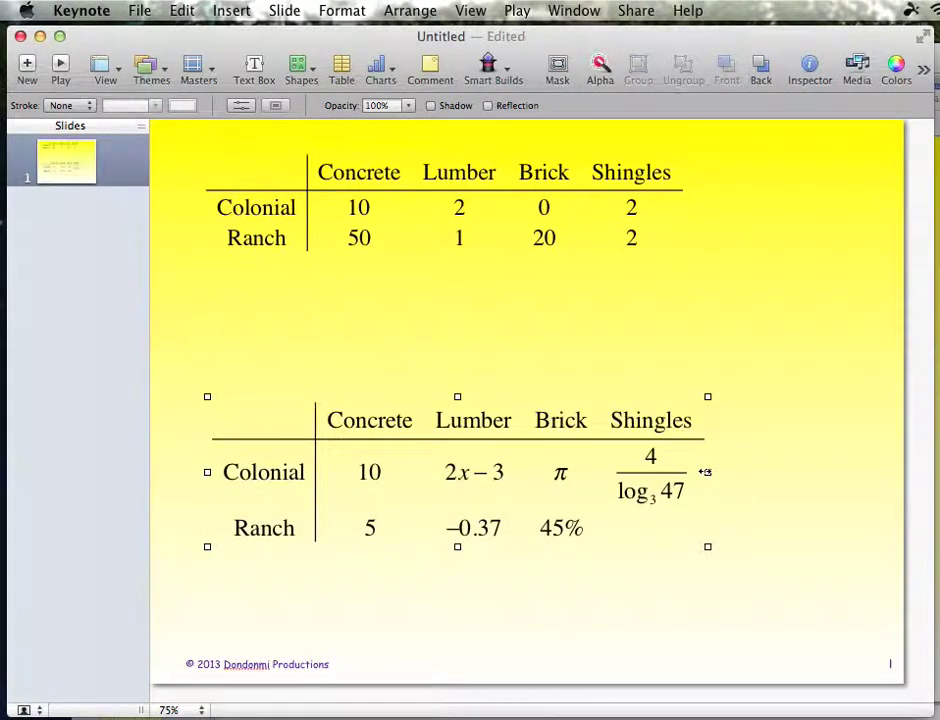
mouse_move(709, 472)
mouse_down()
mouse_move(778, 471)
mouse_move(696, 472)
mouse_up()
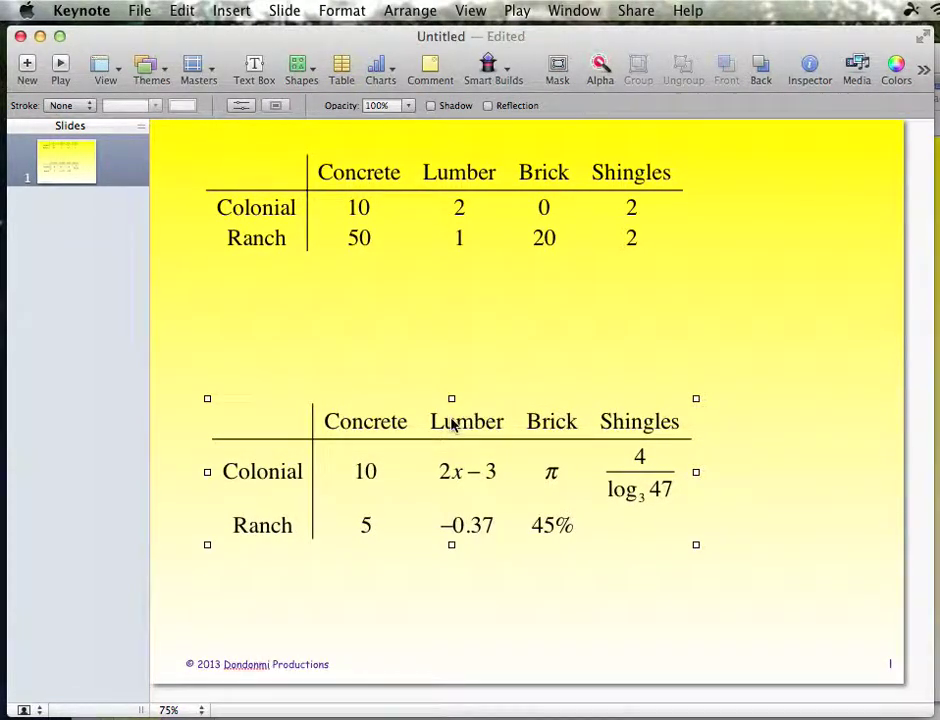
drag(452, 401, 455, 374)
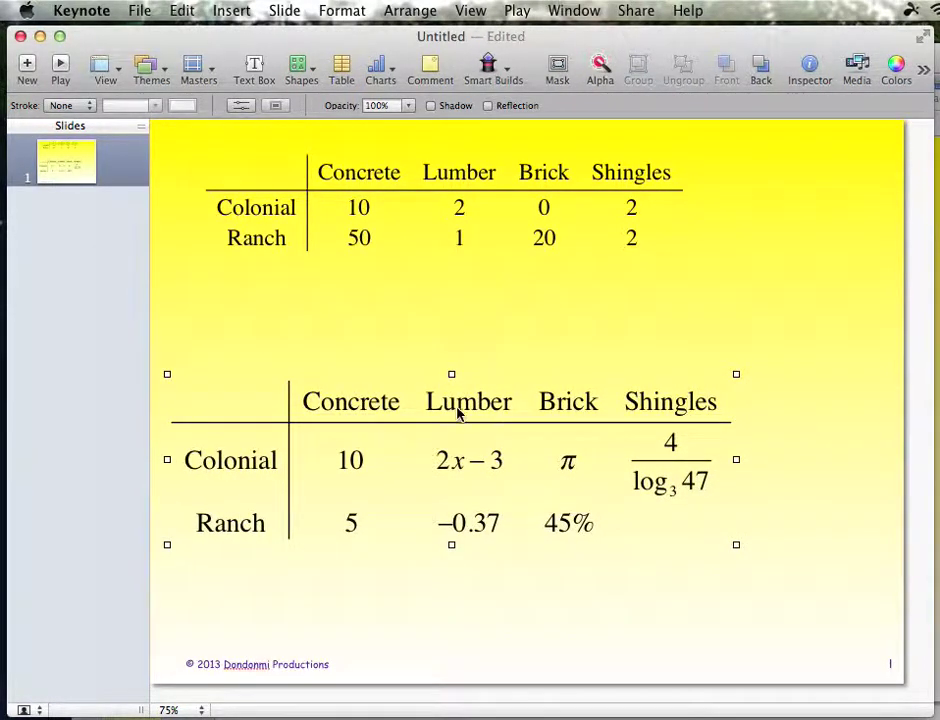
mouse_move(451, 374)
mouse_down()
mouse_move(451, 342)
mouse_move(466, 378)
mouse_up()
drag(466, 430, 485, 363)
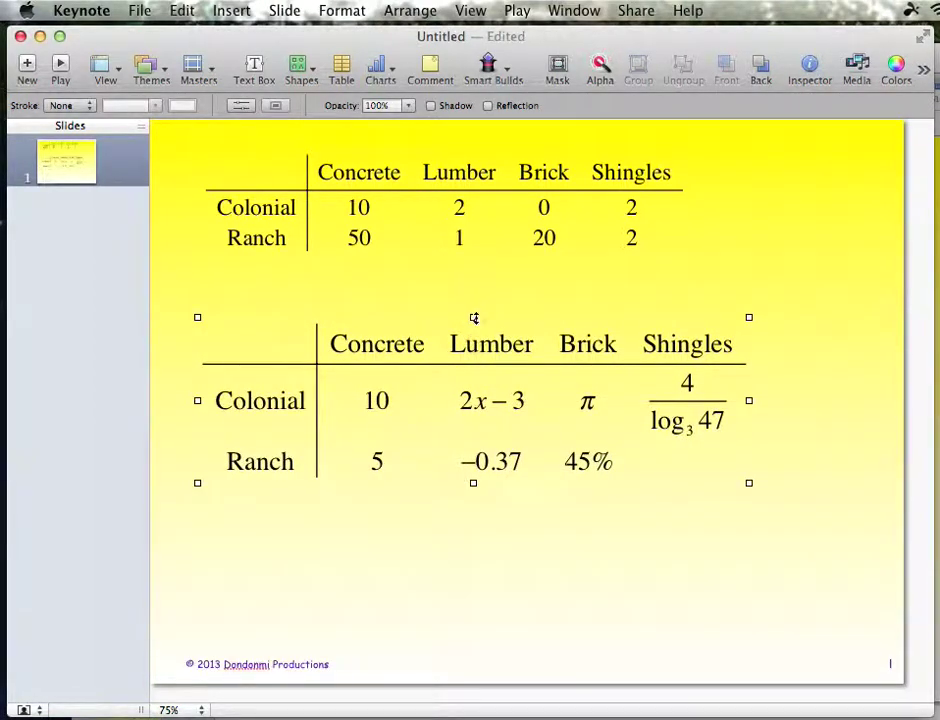